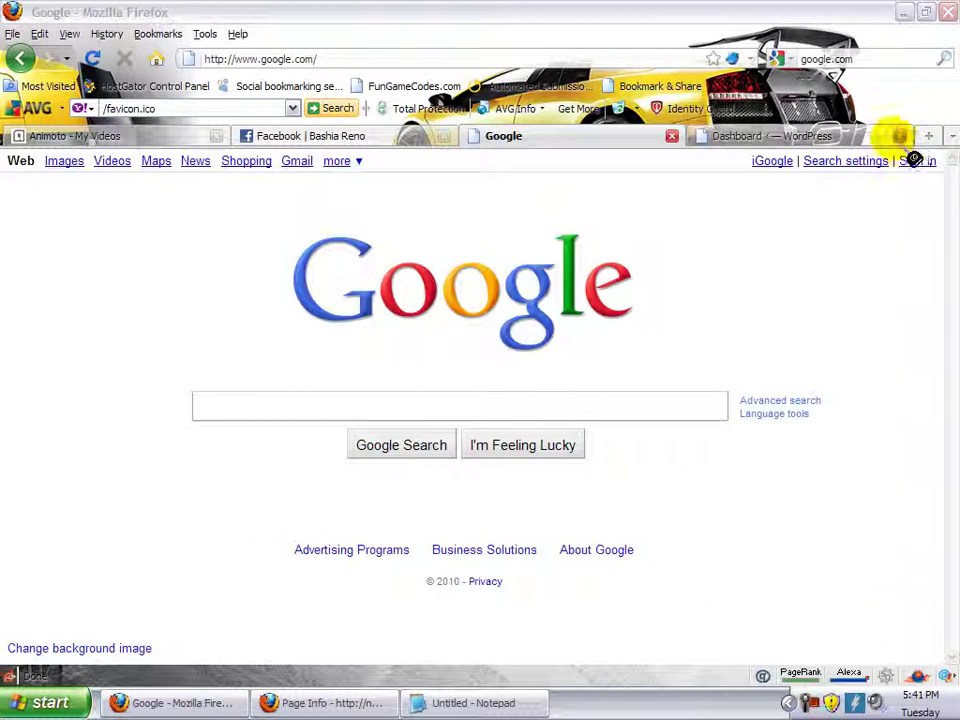
Step: Close the WordPress dashboard tab and search Google for "favorite icon generator"
click(899, 135)
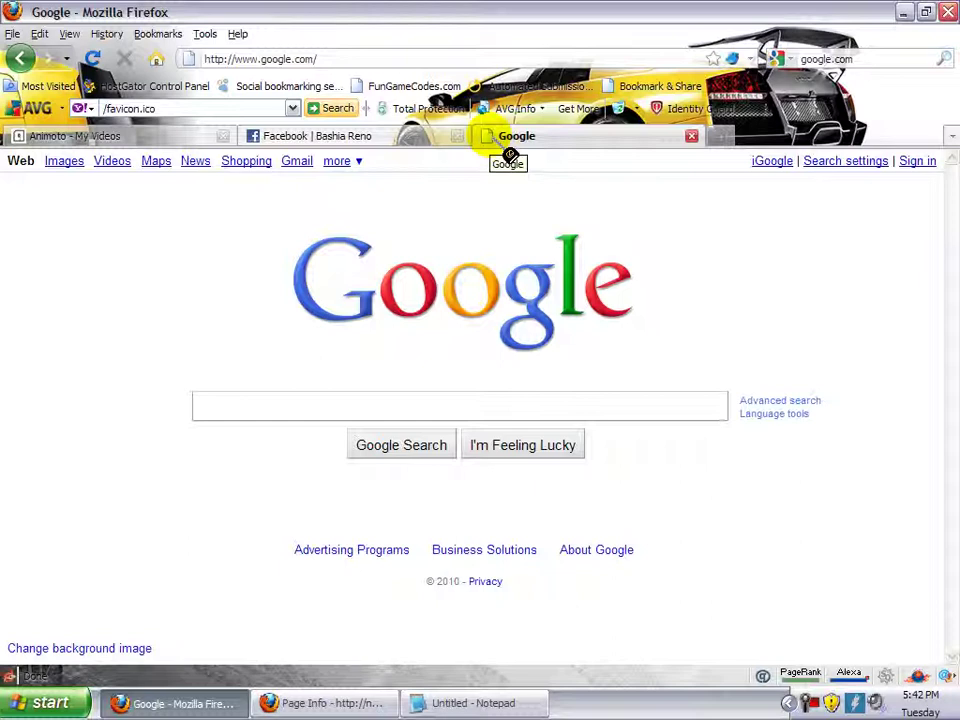
click(455, 414)
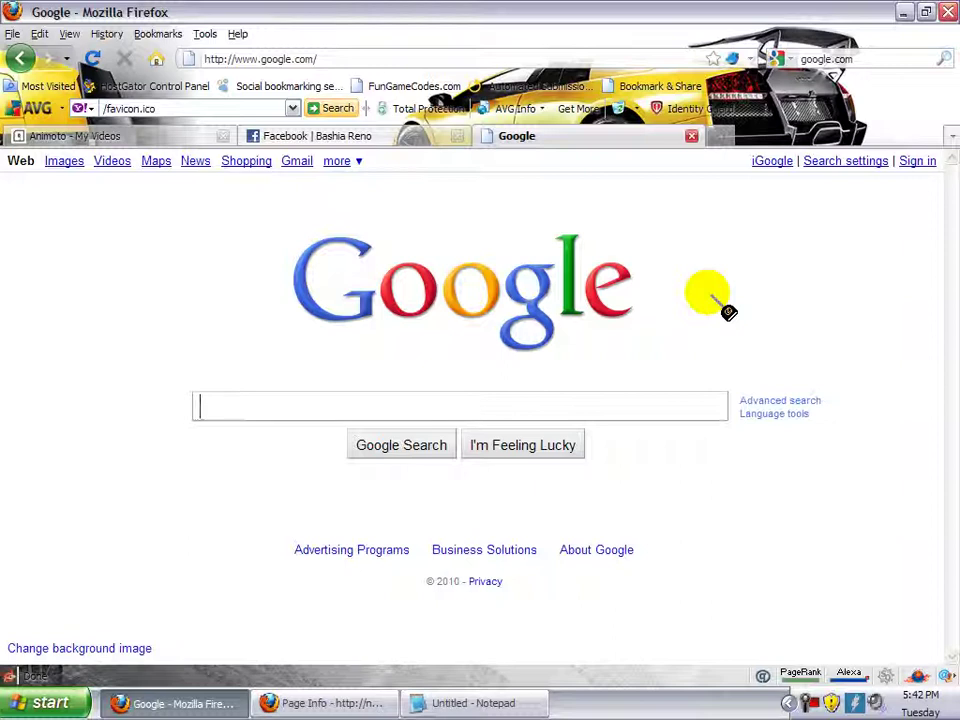
text(fav)
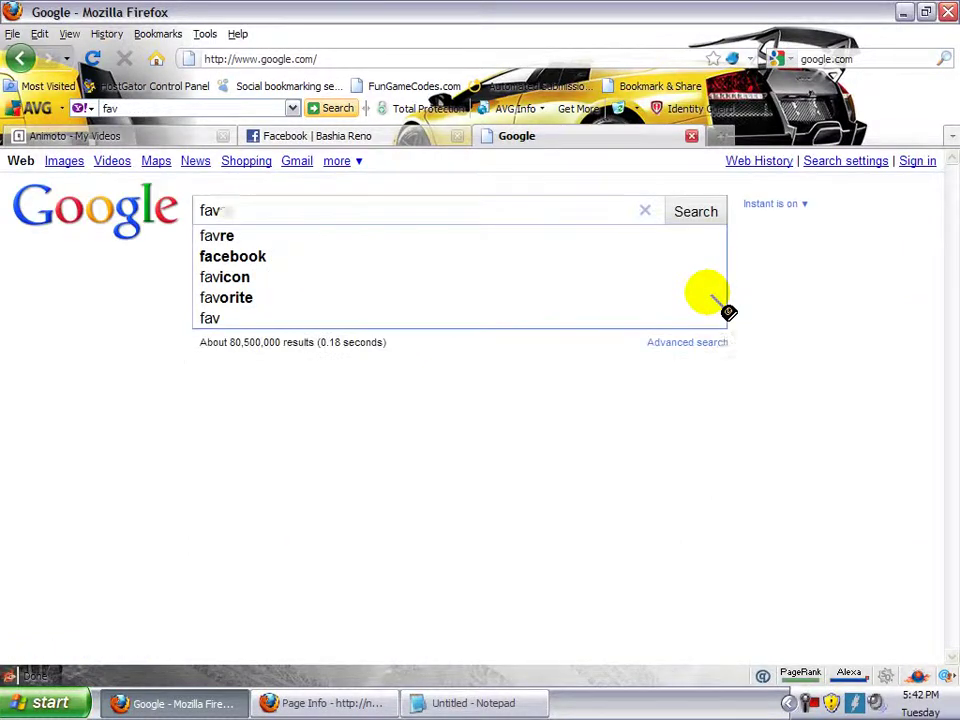
text(orite i)
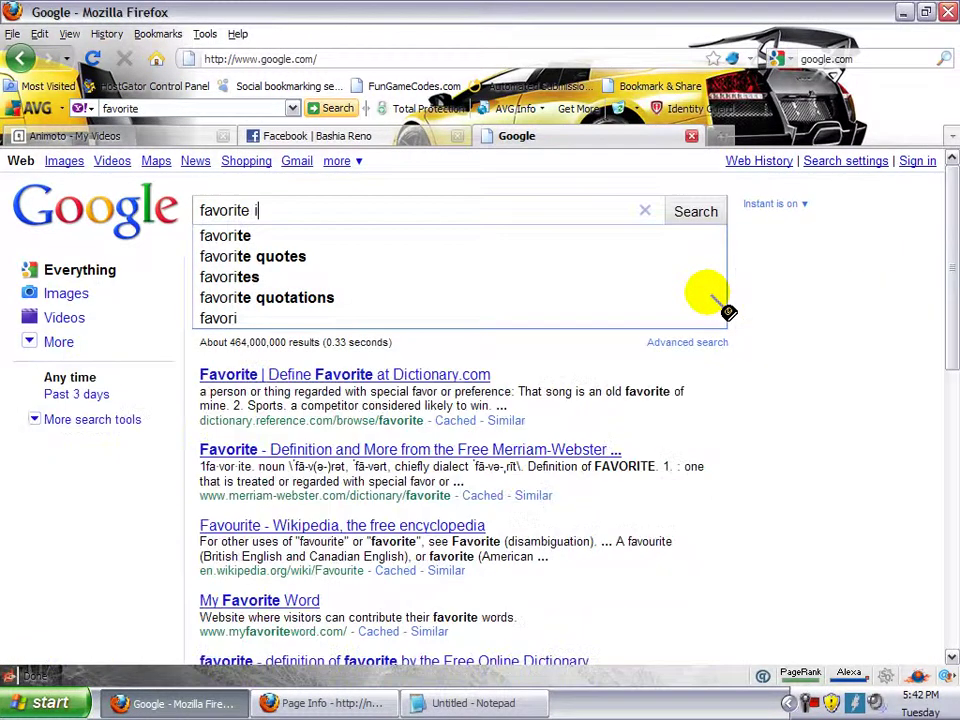
text(con gneer)
key(BackSpace)
key(BackSpace)
key(BackSpace)
key(BackSpace)
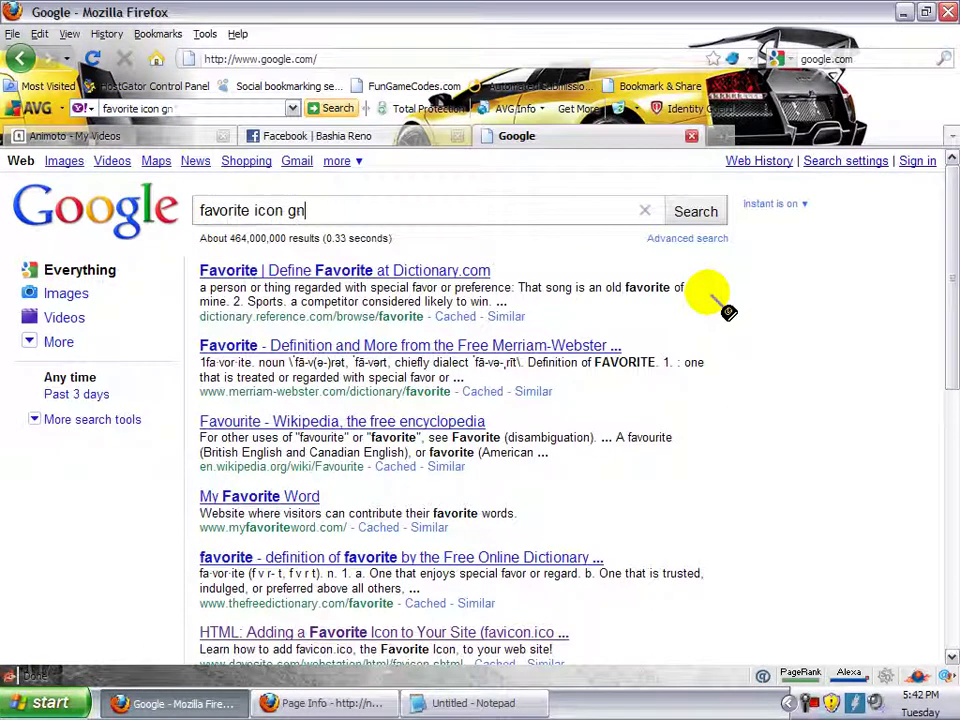
text(enerator)
key(Return)
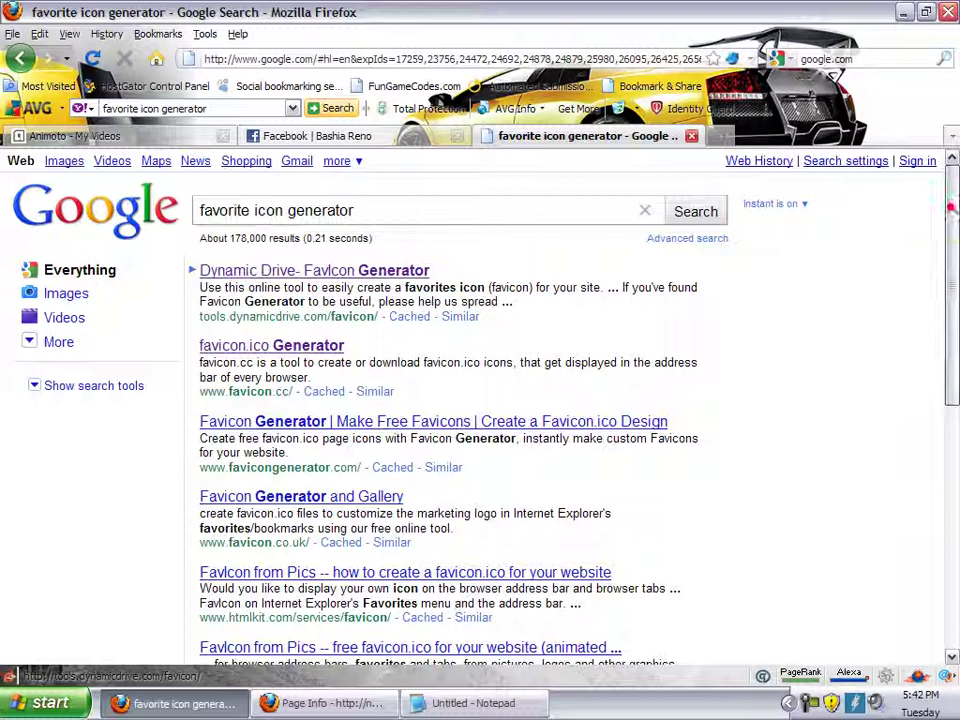
Step: Open the Dynamic Drive FavIcon Generator search result and create a favicon from an image in the Pics folder
mouse_move(945, 205)
mouse_down()
mouse_move(943, 392)
mouse_move(943, 193)
mouse_up()
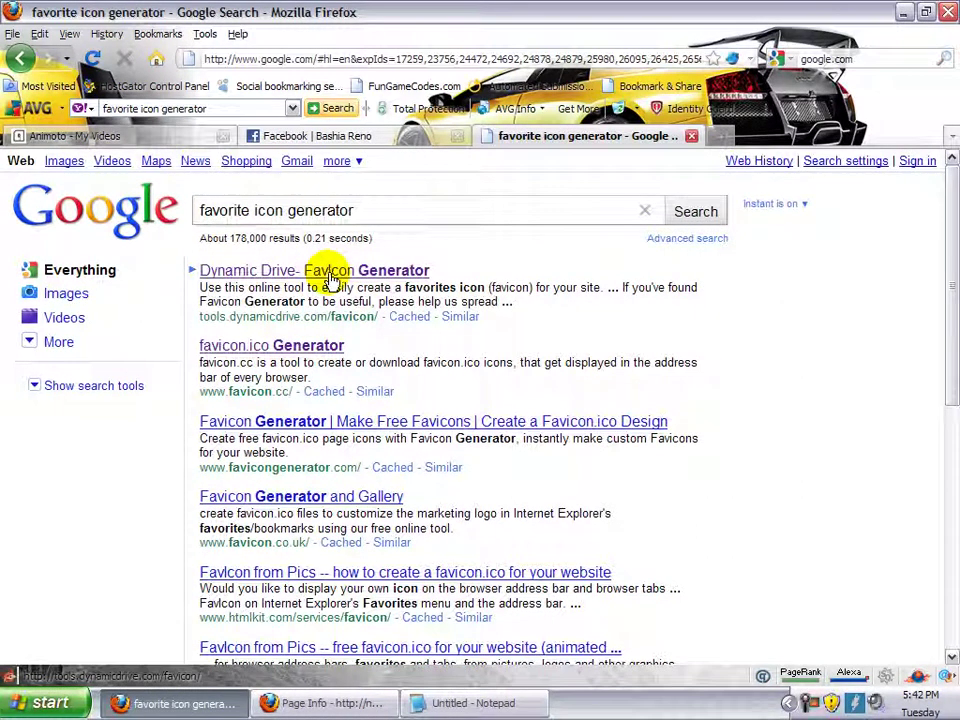
click(285, 273)
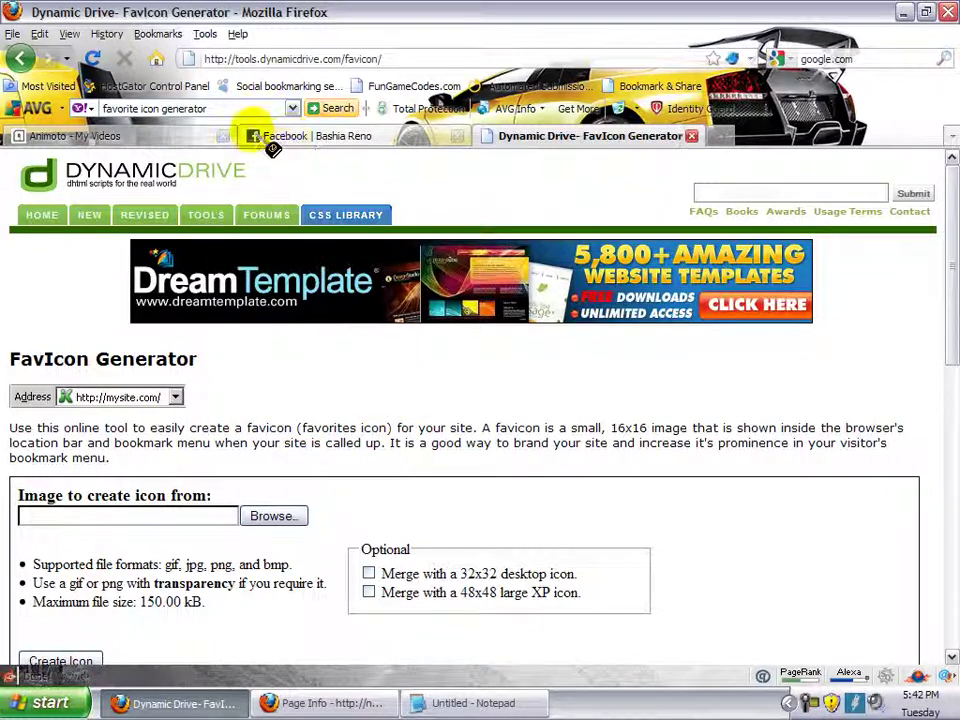
scroll(347, 468, down, 2)
scroll(326, 451, down, 2)
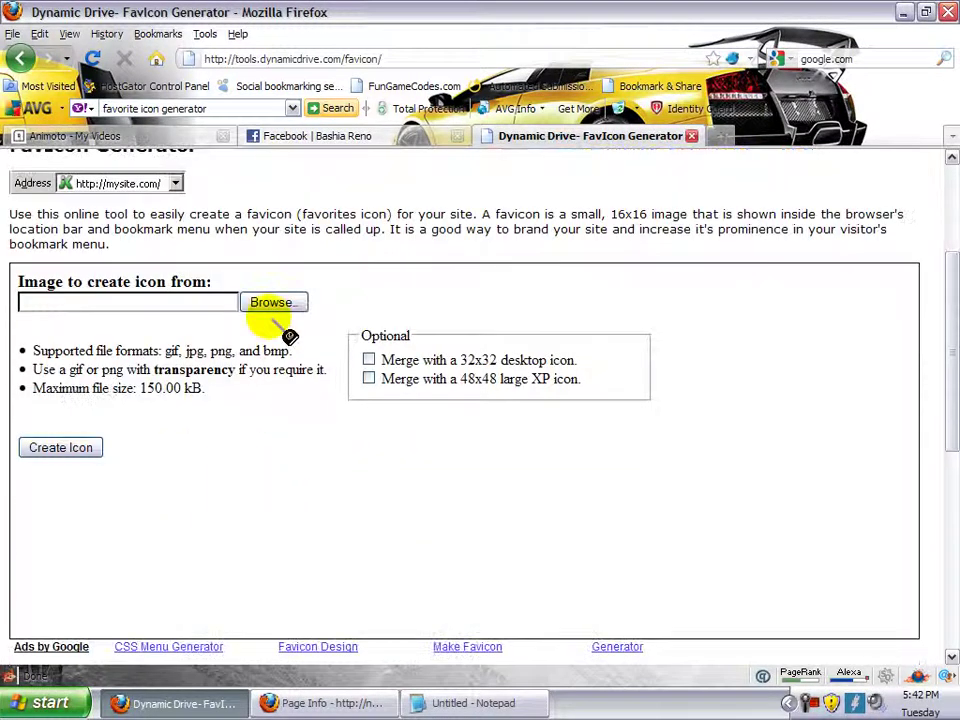
click(273, 302)
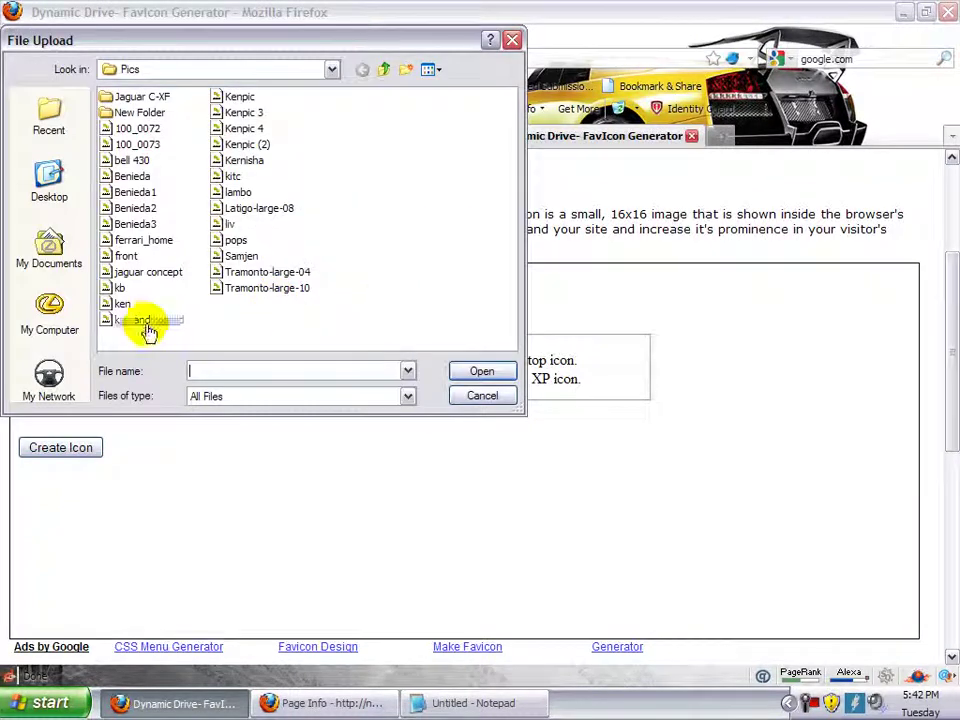
double_click(141, 323)
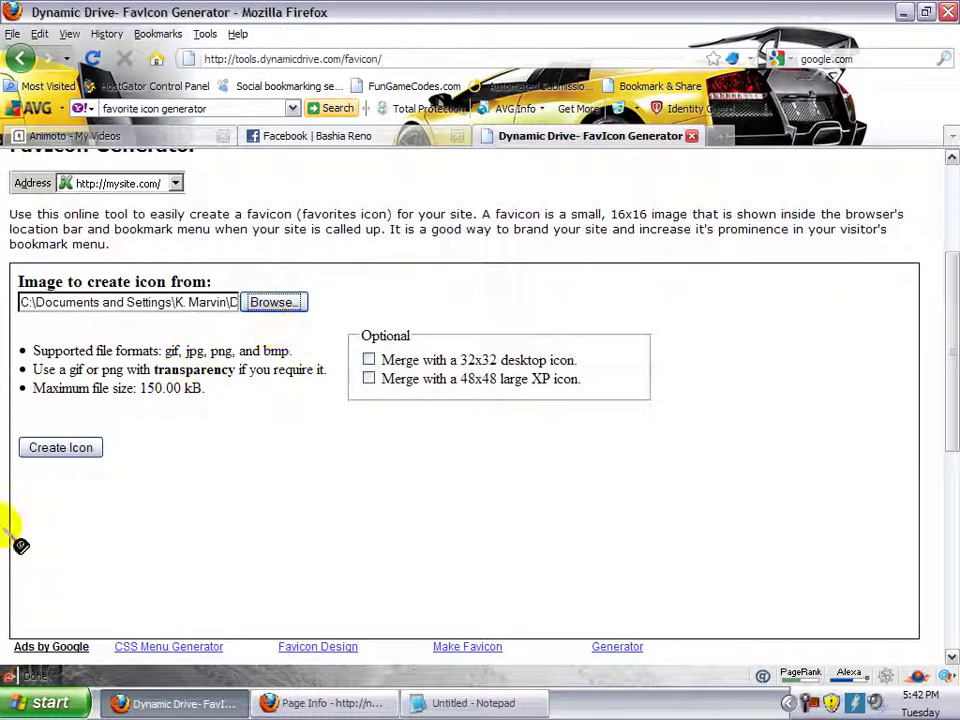
click(62, 449)
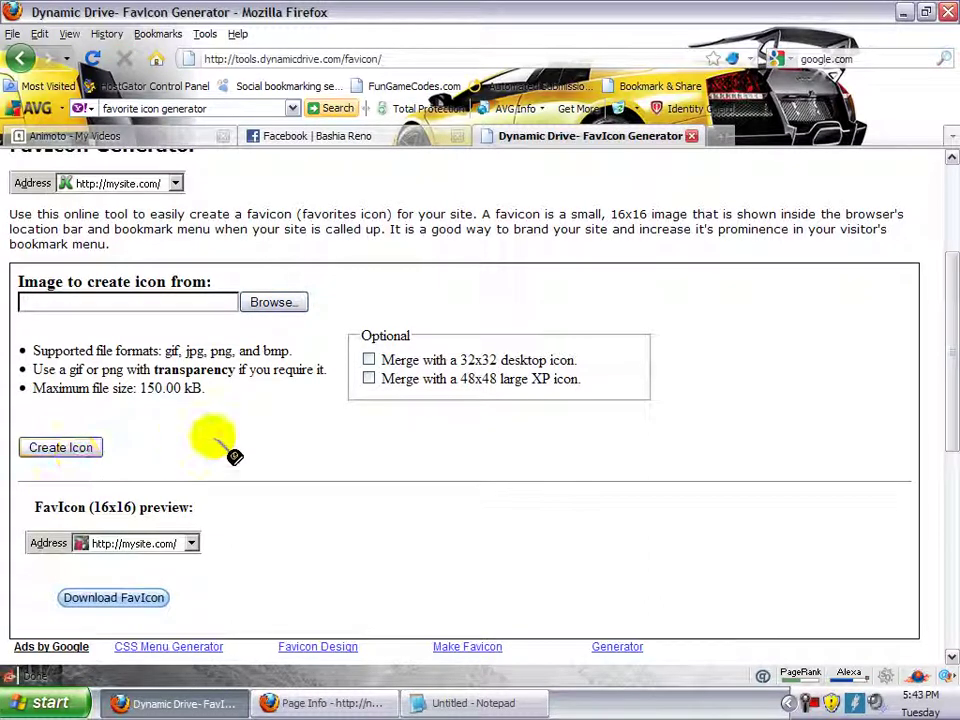
Step: Copy the shortcut icon link code from the favicon instructions into the blank Notepad document and return to the browser
scroll(225, 450, down, 4)
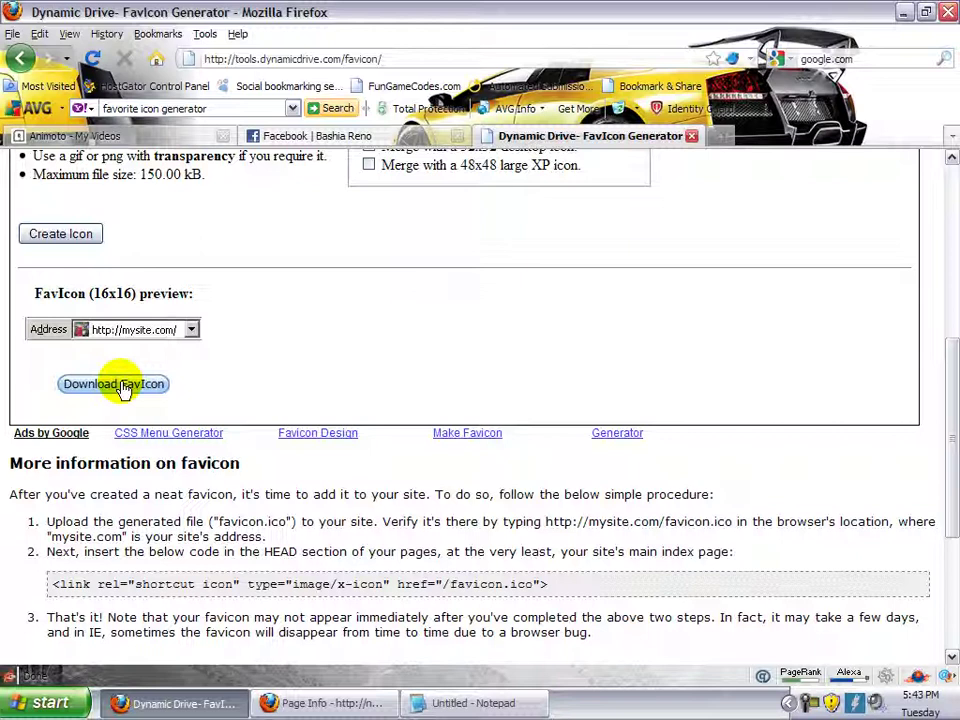
drag(566, 585, 38, 584)
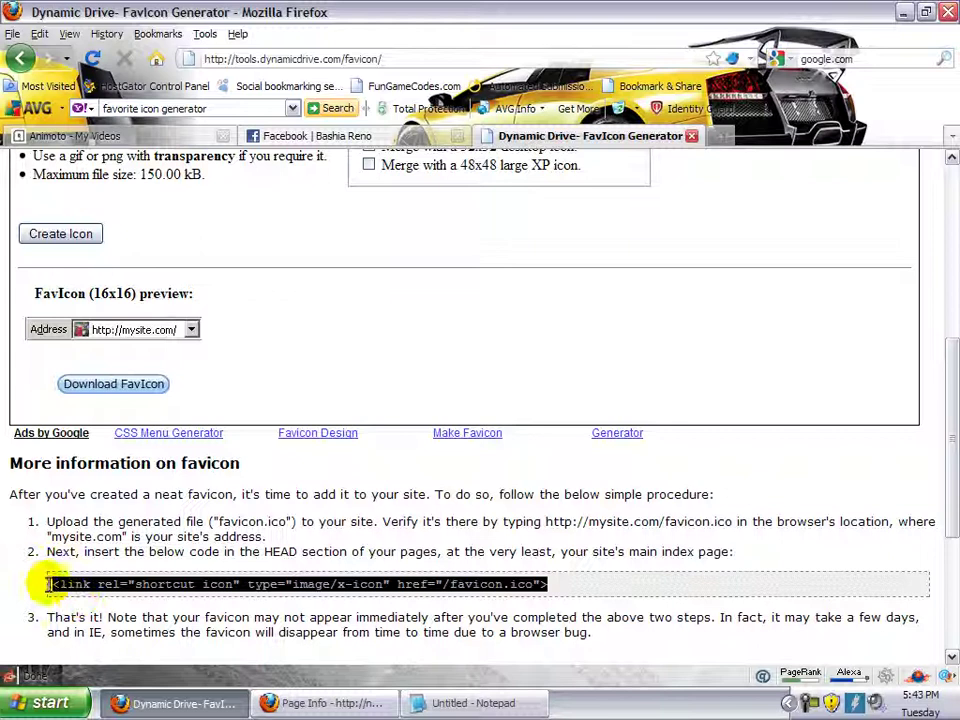
scroll(288, 497, down, 5)
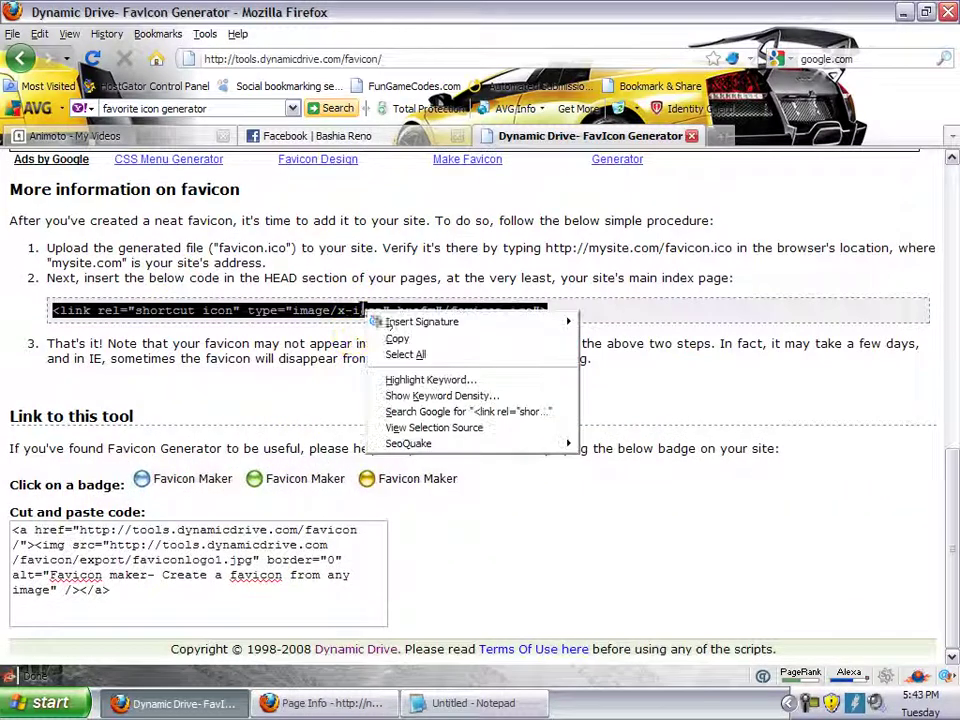
right_click(363, 309)
click(403, 339)
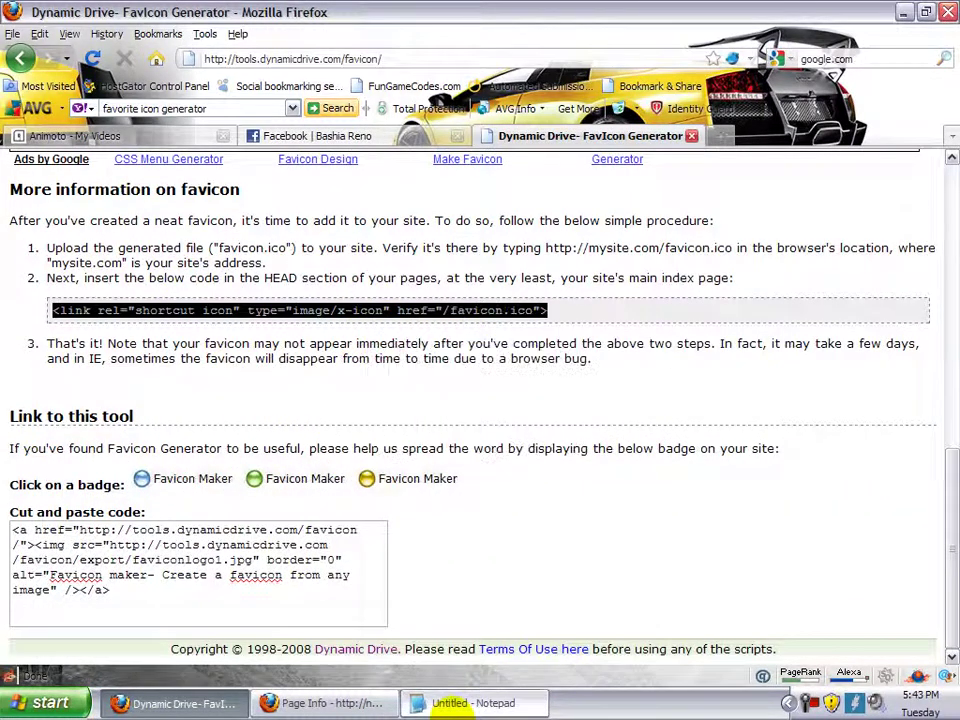
click(473, 703)
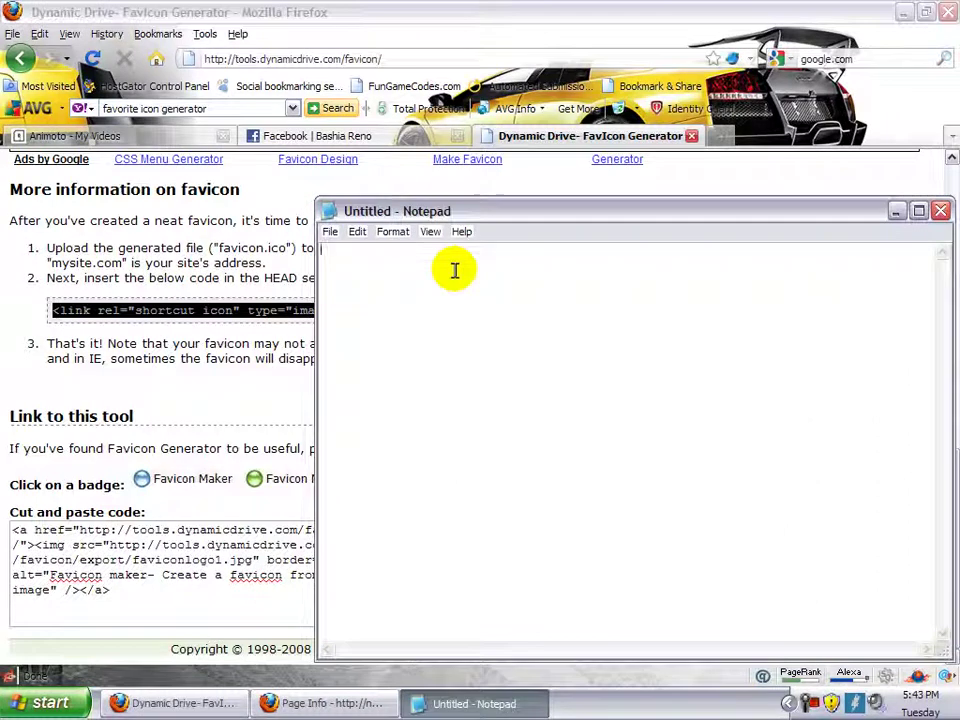
key(ctrl+v)
click(229, 358)
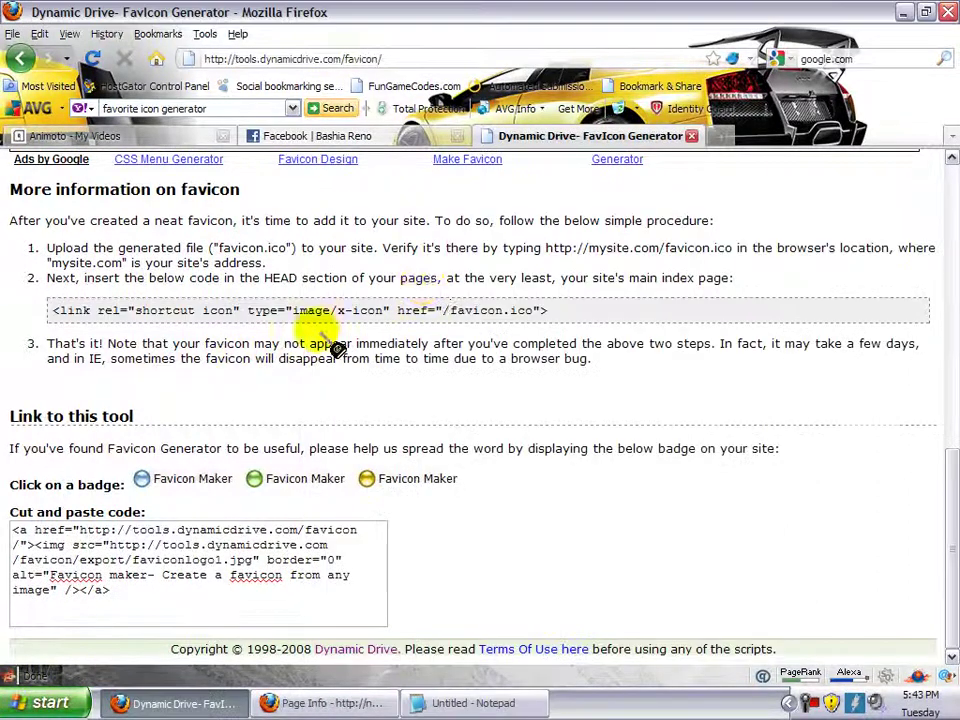
Step: Open the WordPress admin dashboard of nomorelimitz.com in a new browser tab
scroll(428, 368, up, 6)
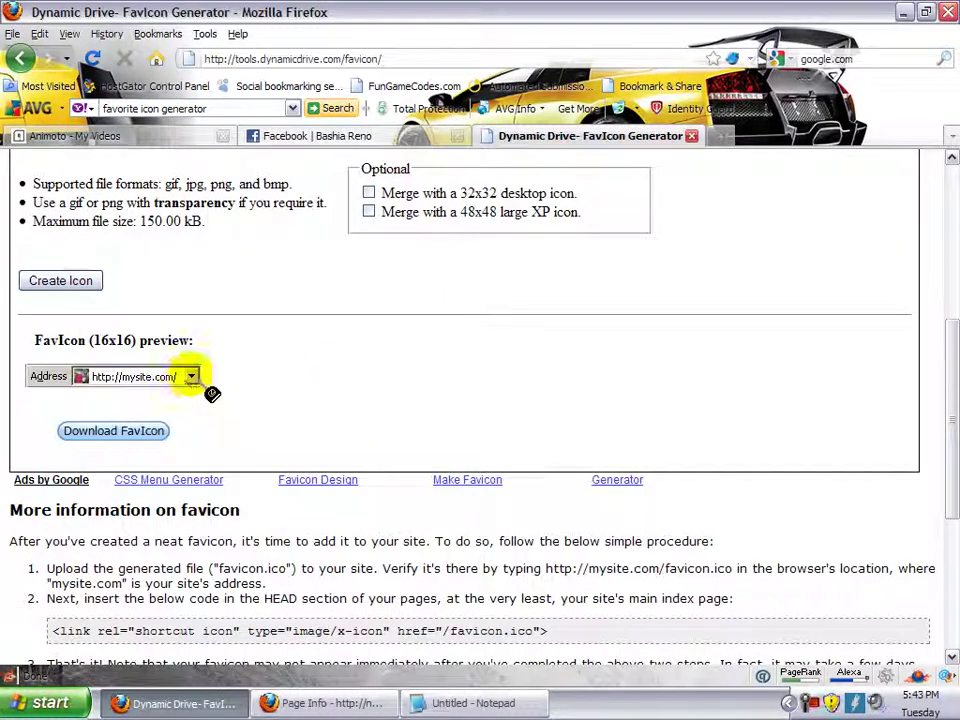
scroll(210, 396, up, 2)
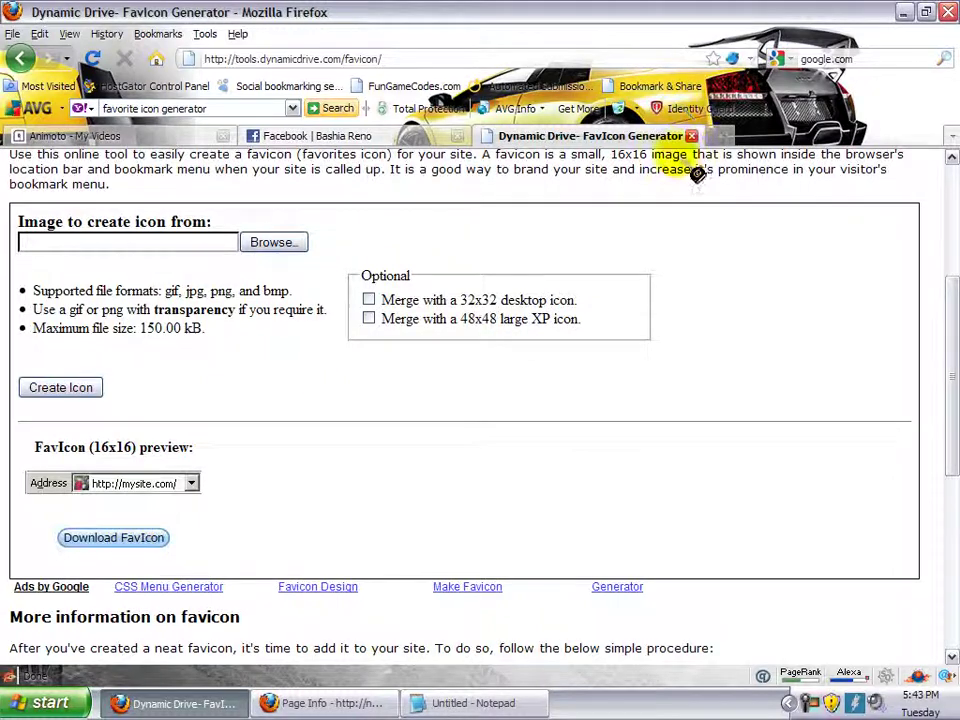
click(721, 136)
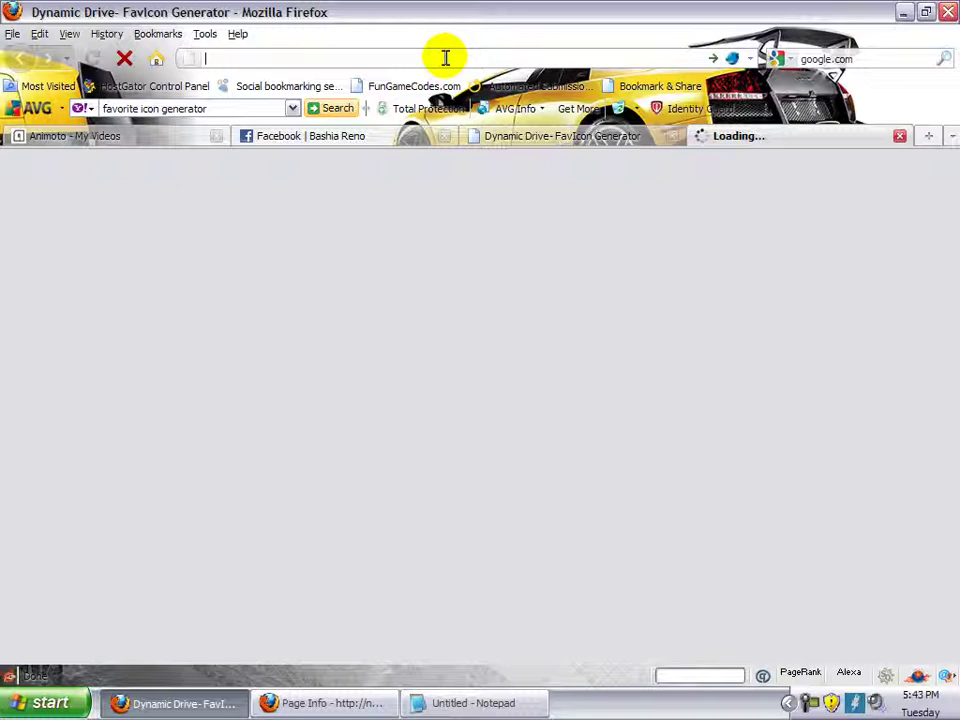
text(nomorell)
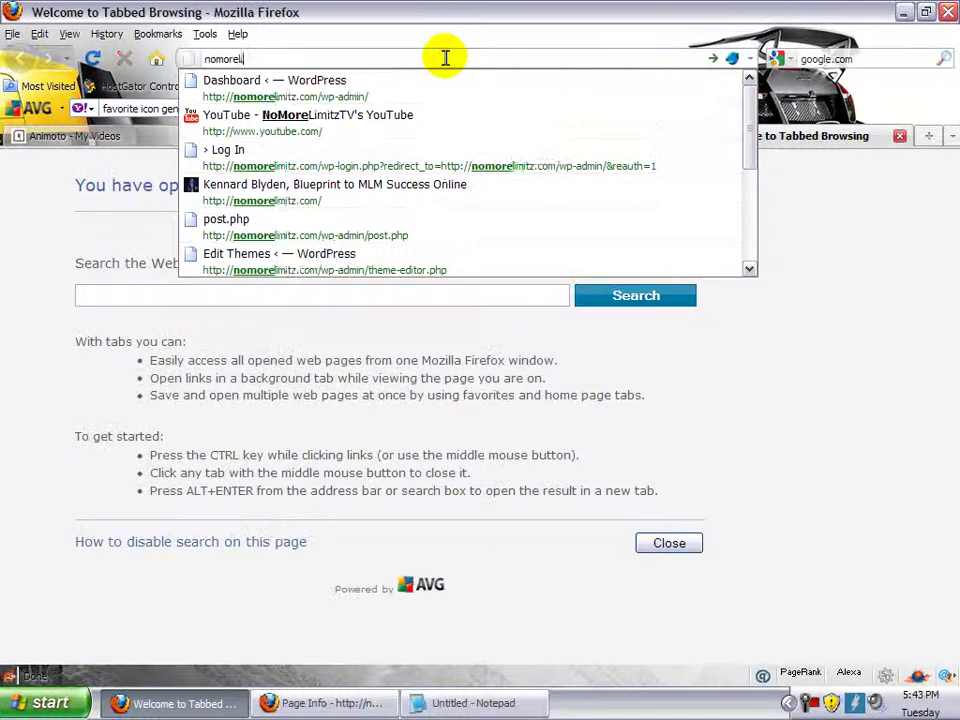
text(mit)
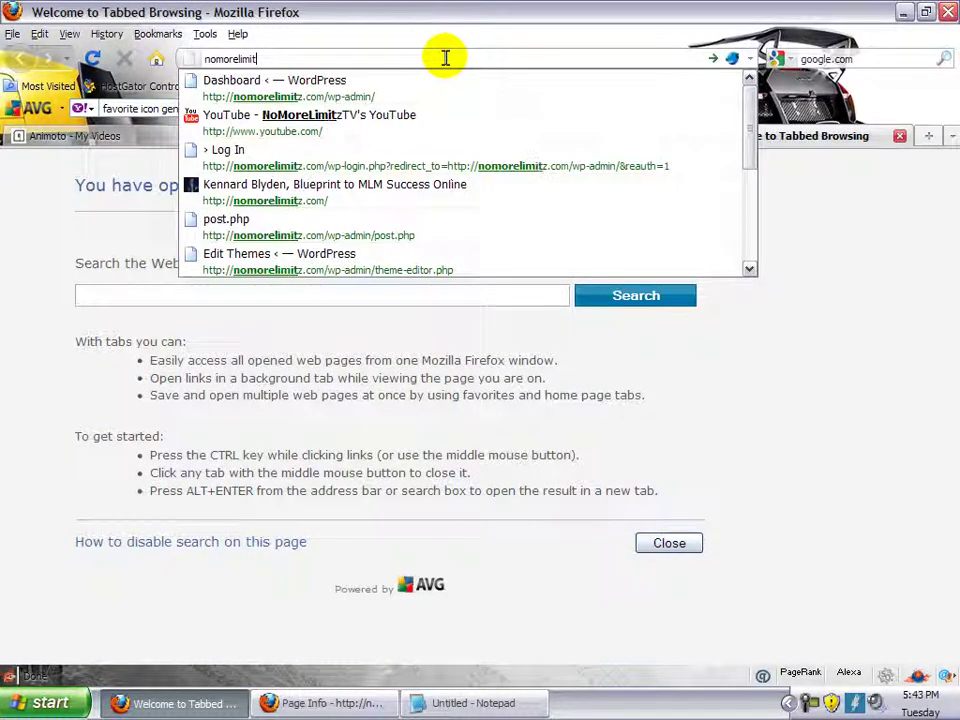
click(350, 88)
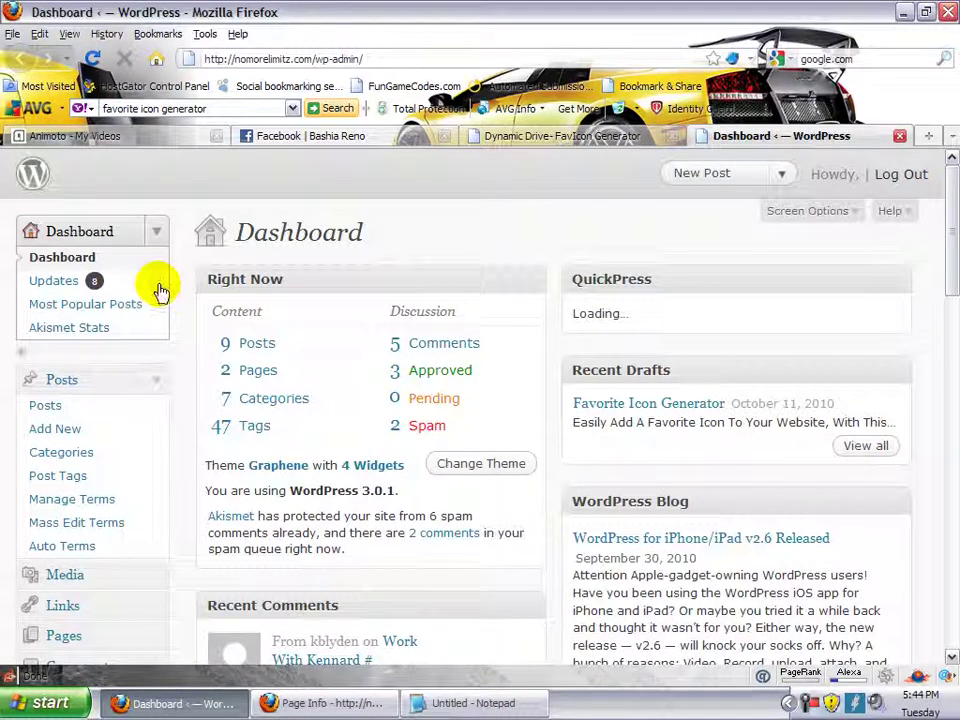
Step: Open the Media Library from the WordPress dashboard
scroll(256, 247, down, 2)
scroll(208, 261, down, 2)
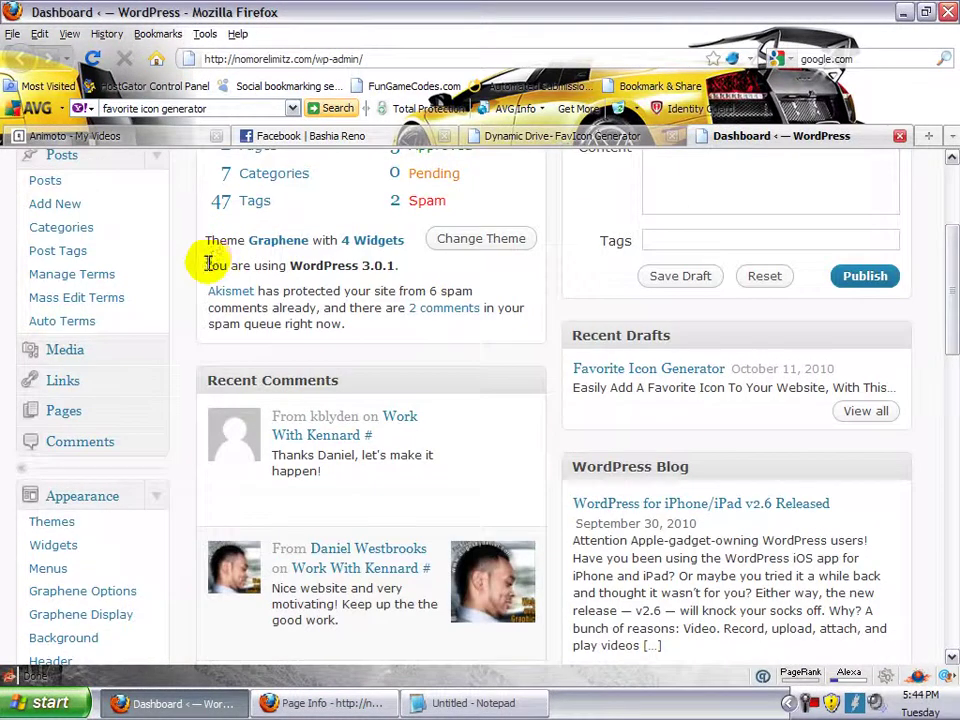
scroll(214, 268, up, 4)
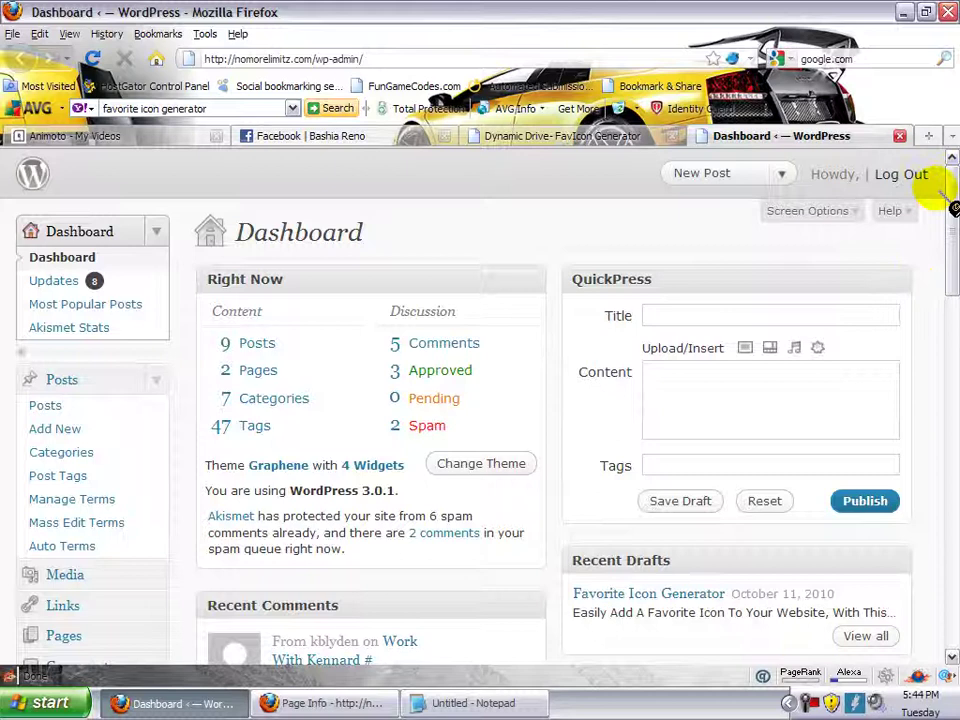
scroll(945, 190, down, 4)
scroll(615, 274, down, 1)
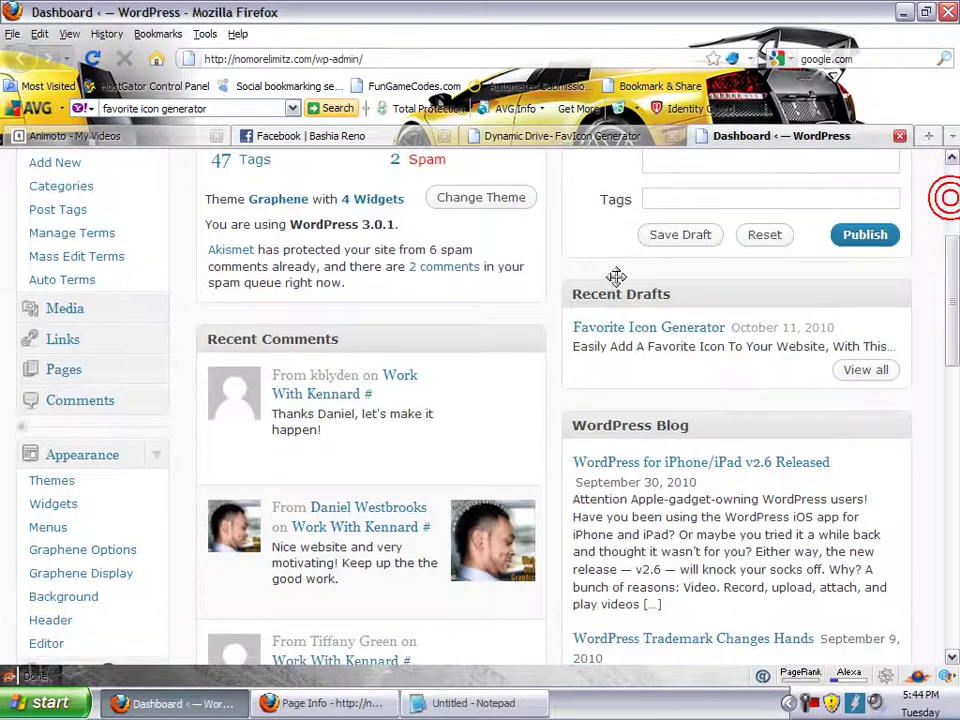
click(79, 316)
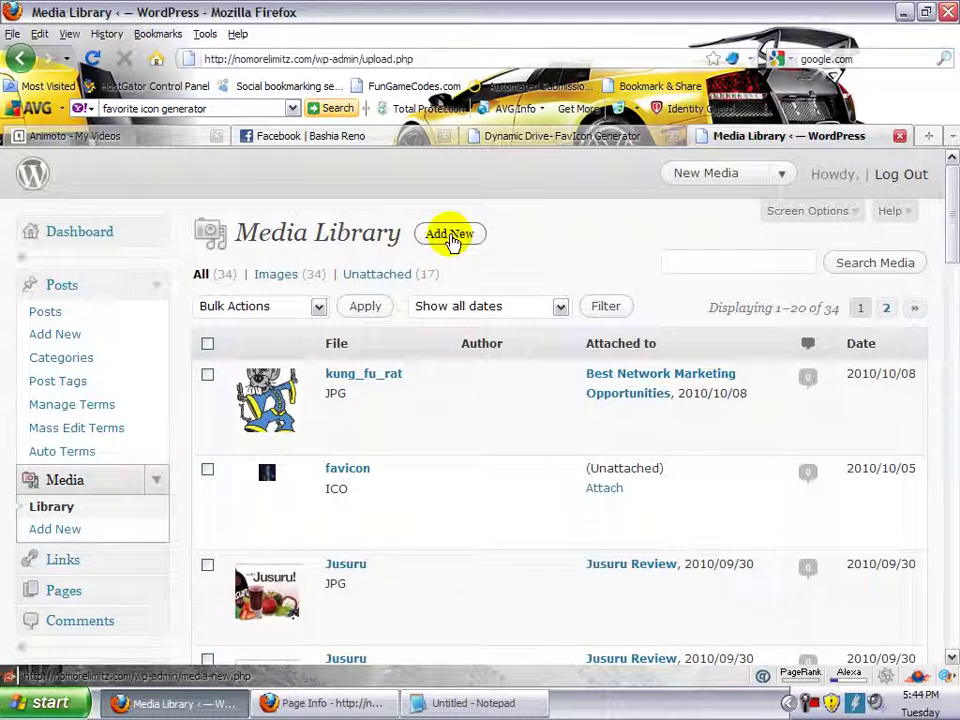
Step: Open the Upload New Media page and examine its file upload options
click(453, 241)
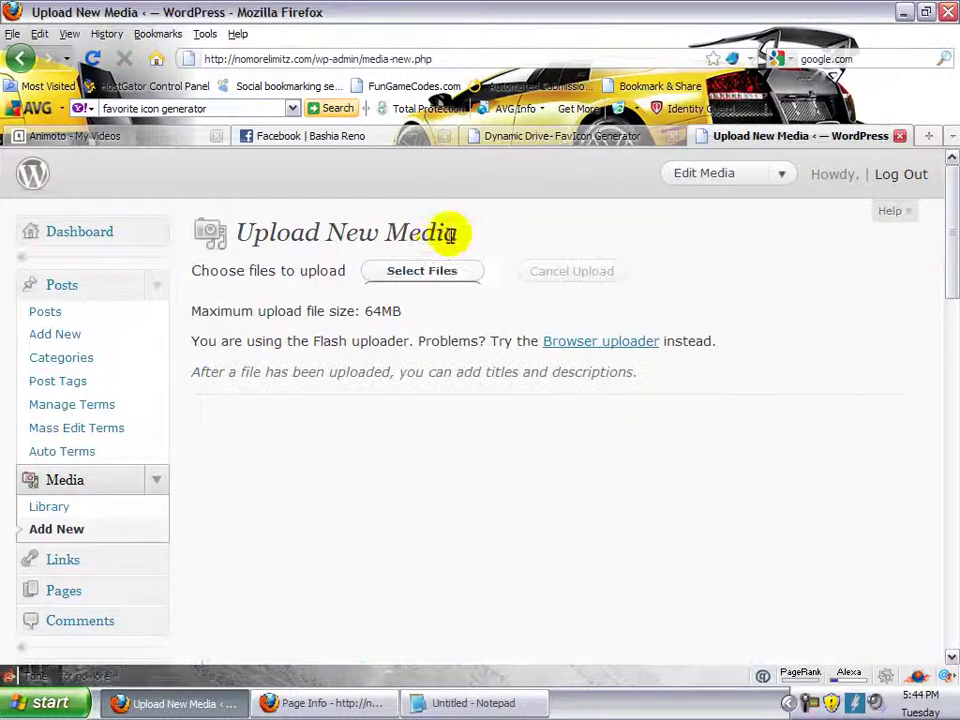
click(572, 270)
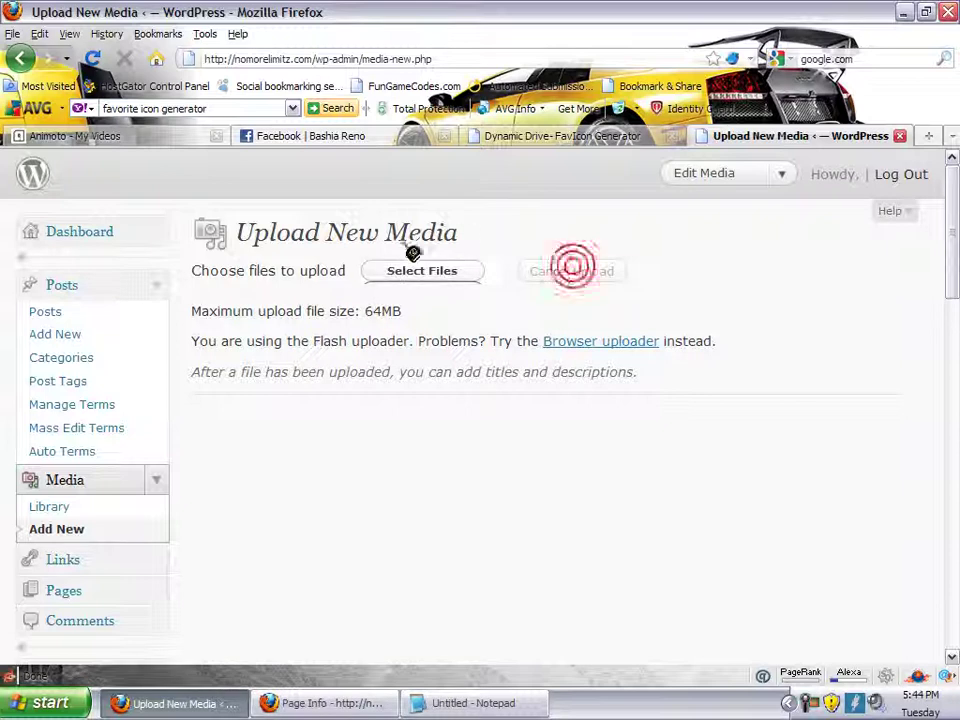
click(572, 272)
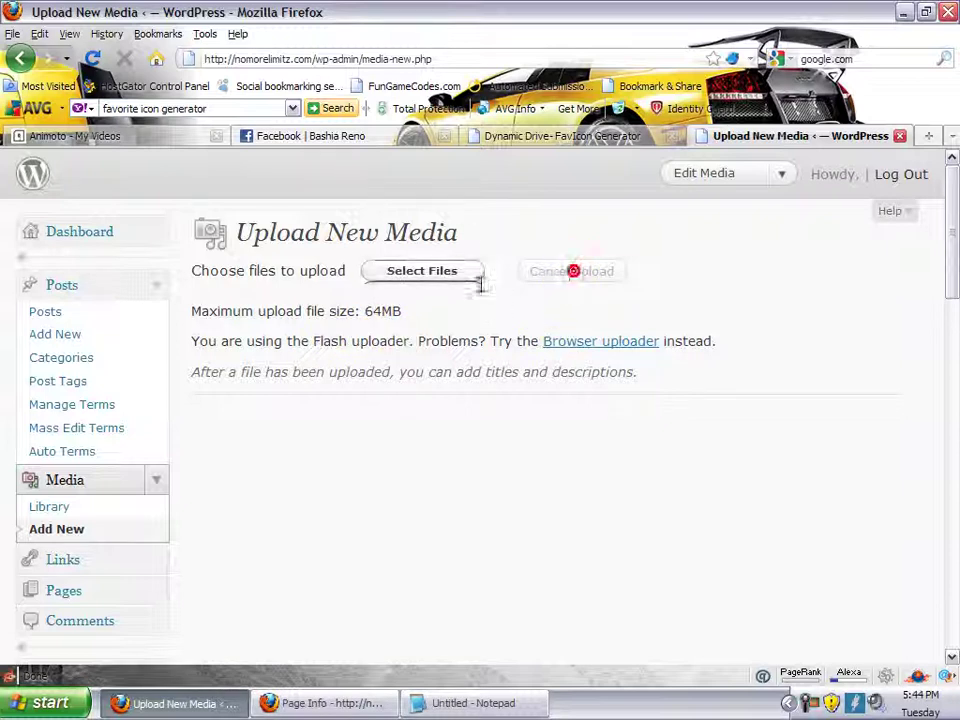
scroll(511, 251, down, 4)
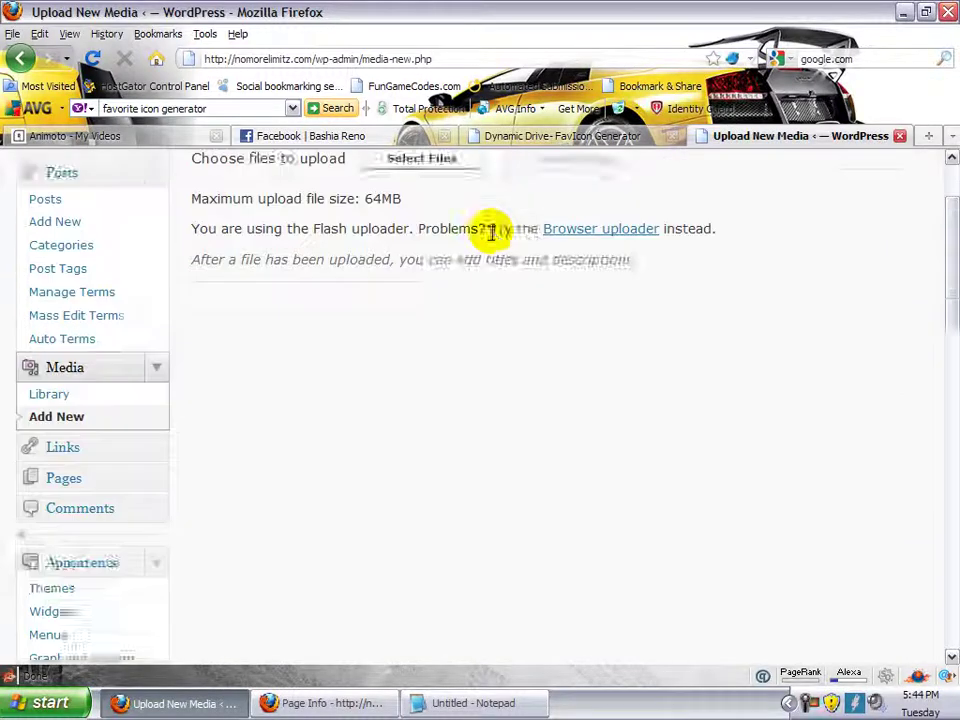
scroll(511, 251, up, 4)
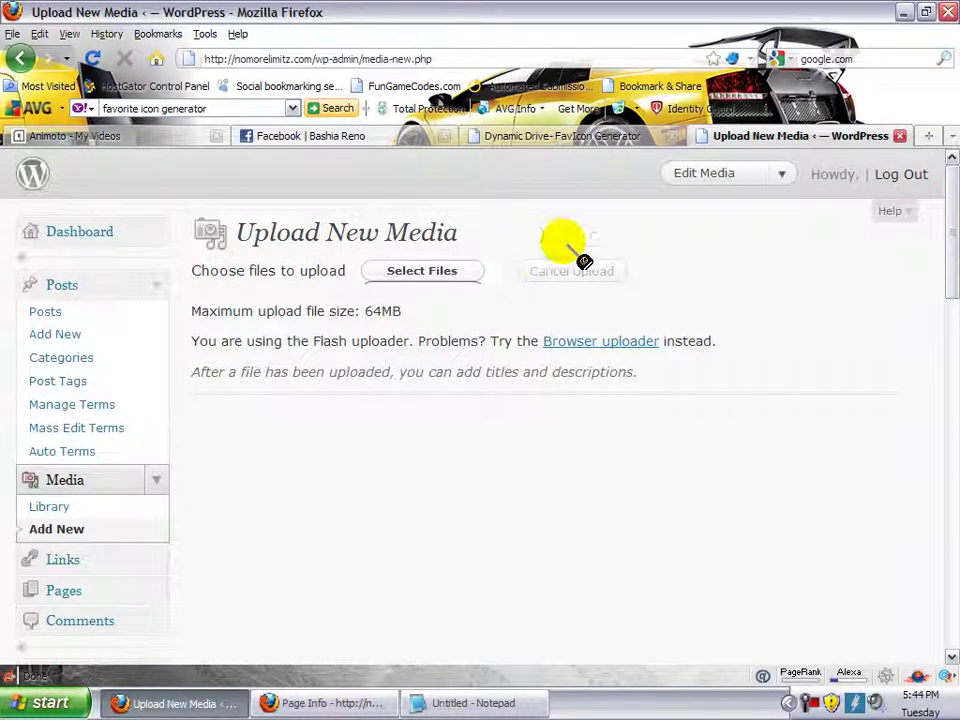
Step: Return to the Media Library and open the favicon item for editing
click(20, 58)
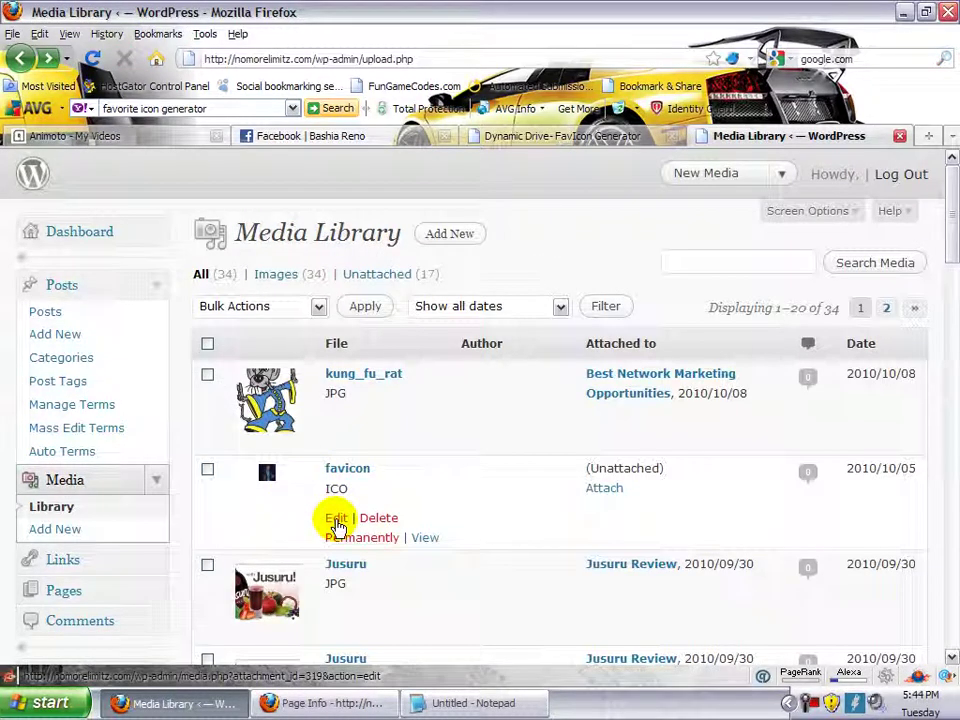
click(336, 519)
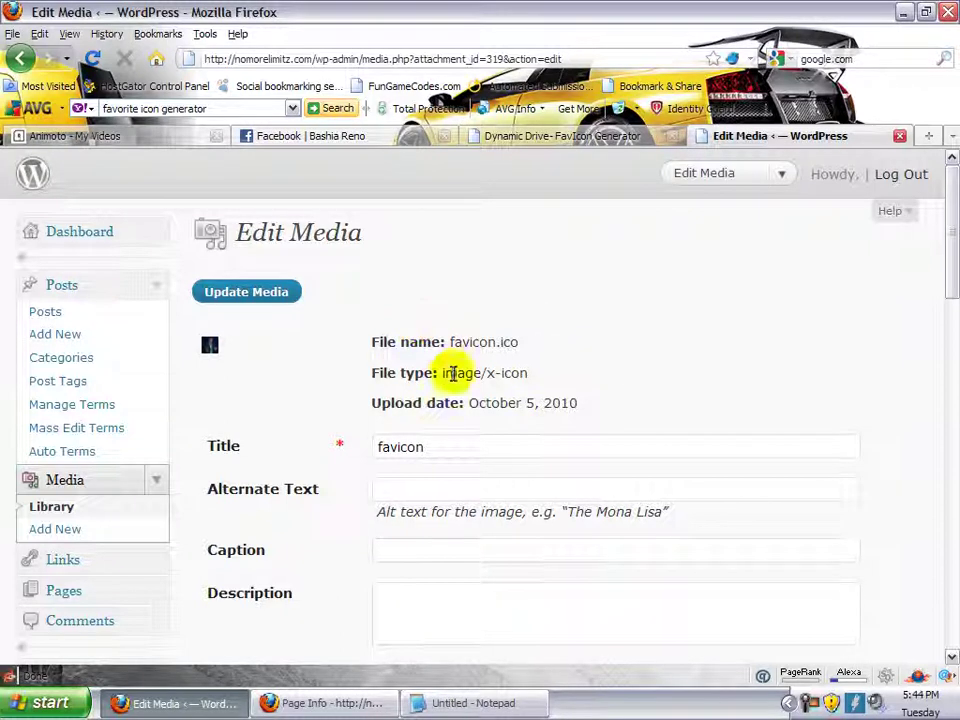
Step: Copy the favicon.ico file URL from its media details
scroll(485, 380, down, 2)
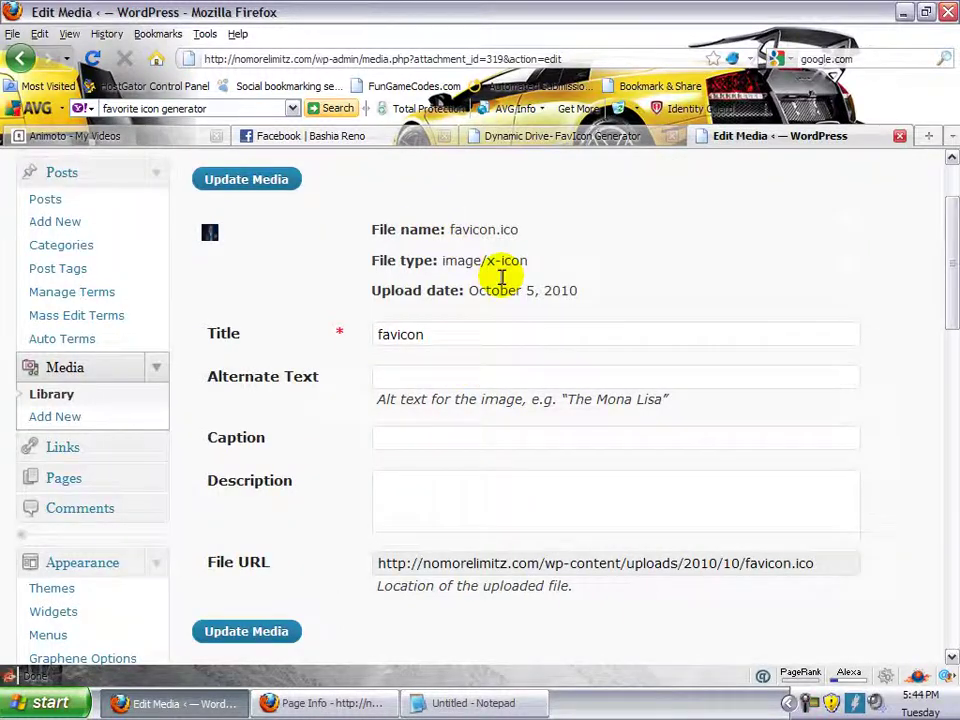
scroll(510, 350, down, 2)
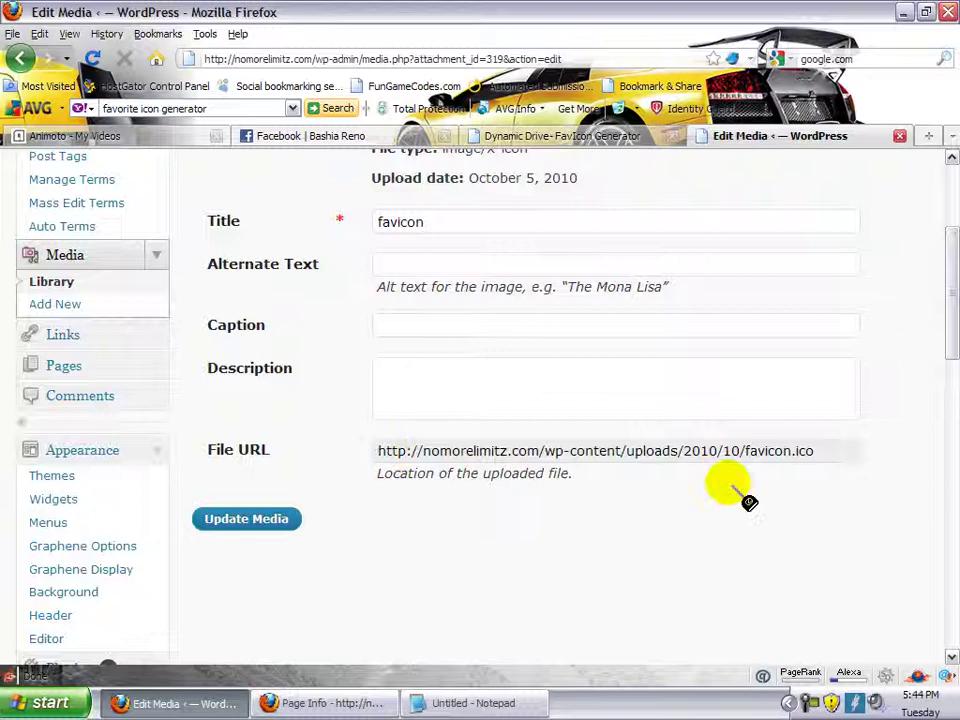
drag(815, 450, 354, 467)
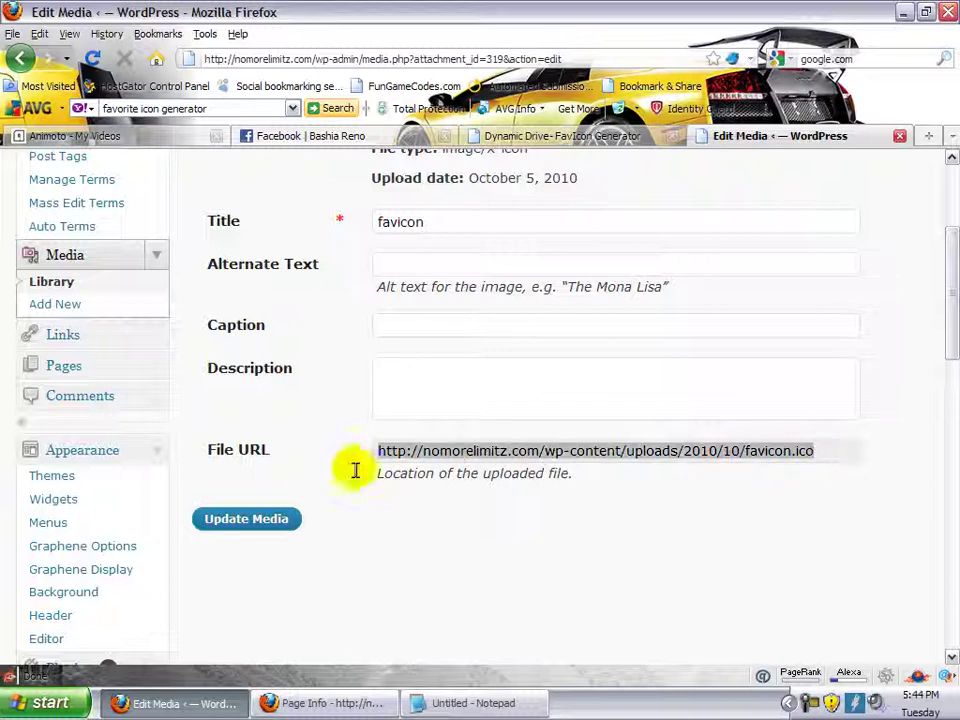
right_click(476, 452)
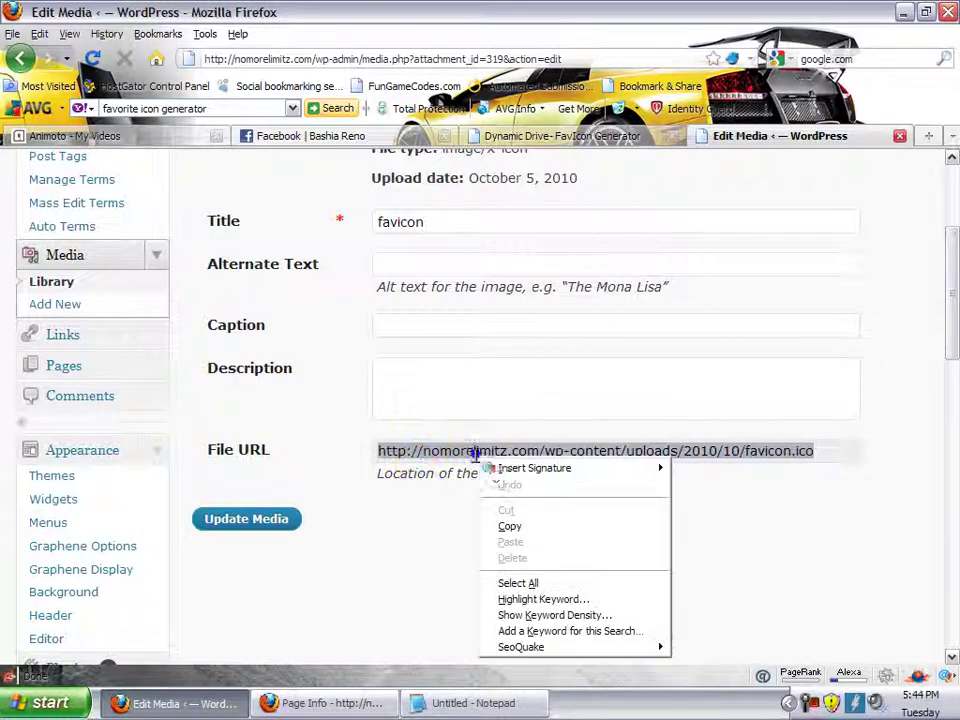
click(512, 526)
Step: Switch to Notepad and replace /favicon.ico in the link tag's href with the copied file URL
click(503, 706)
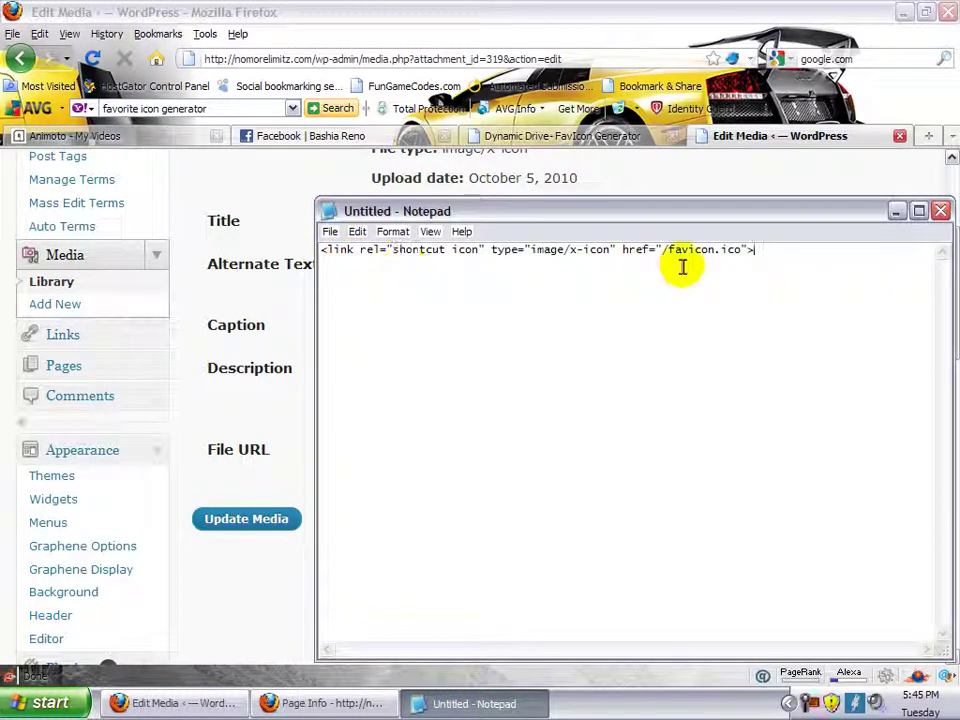
drag(661, 253, 733, 256)
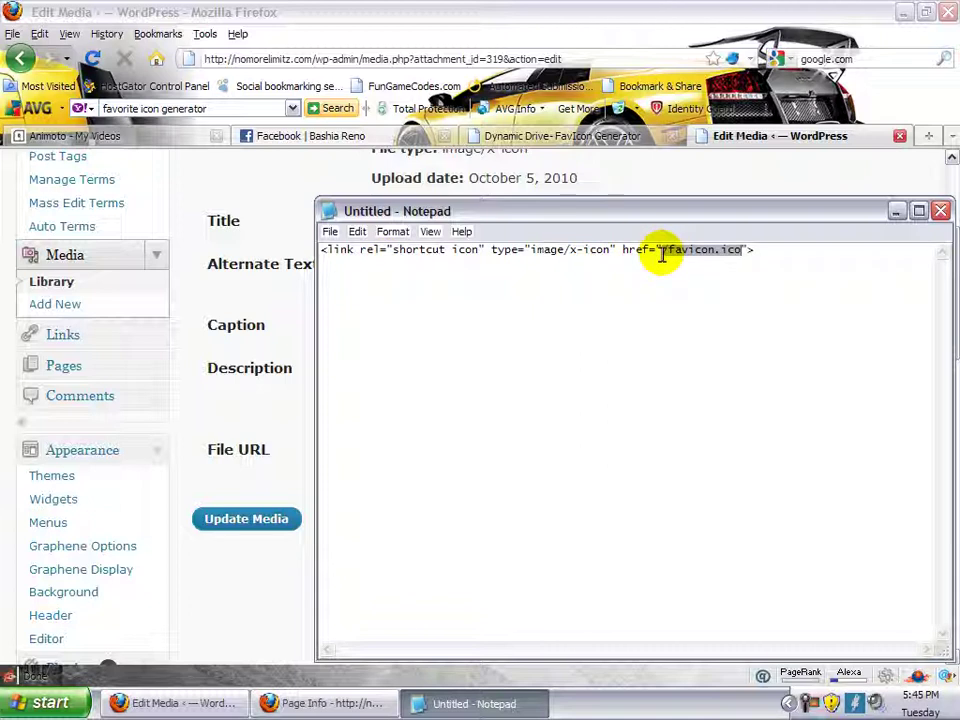
key(ctrl+v)
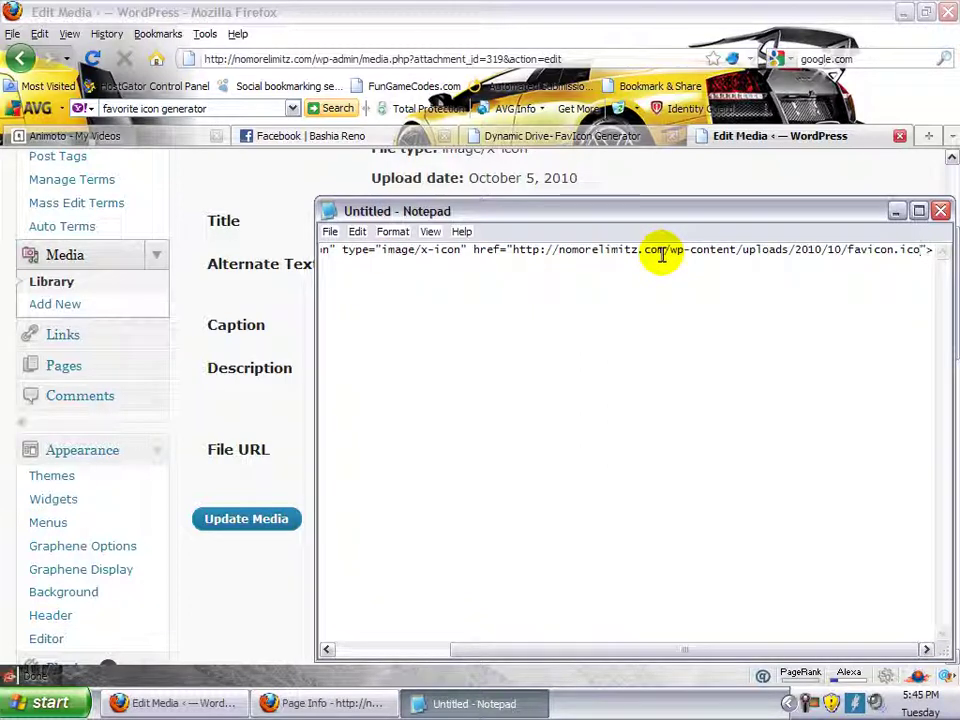
click(852, 306)
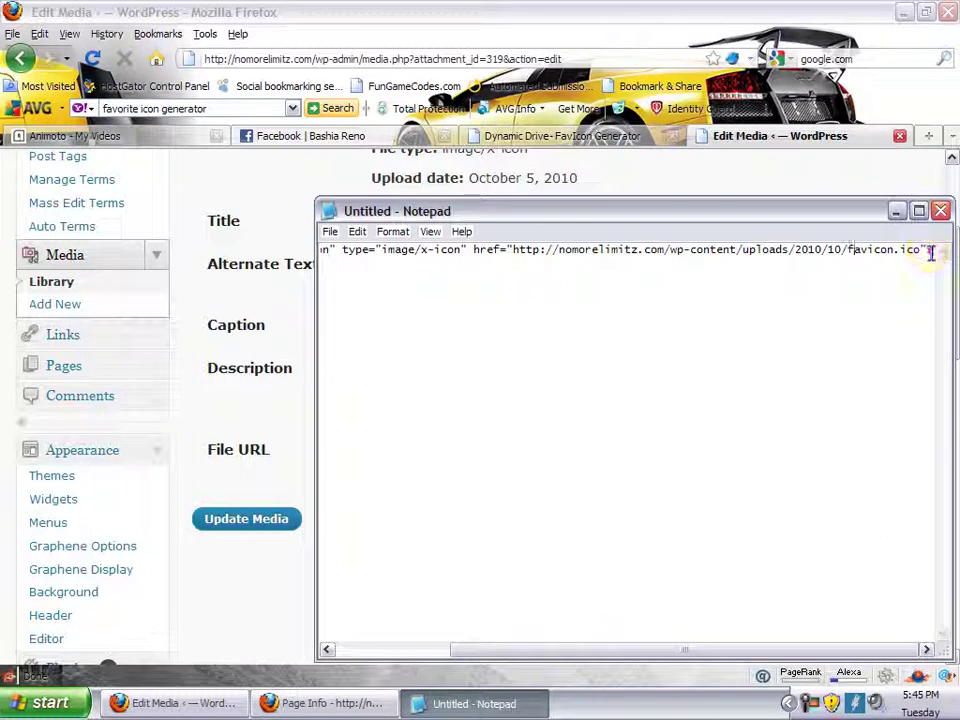
Step: Copy the complete shortcut icon link tag from the Notepad document
drag(930, 253, 398, 260)
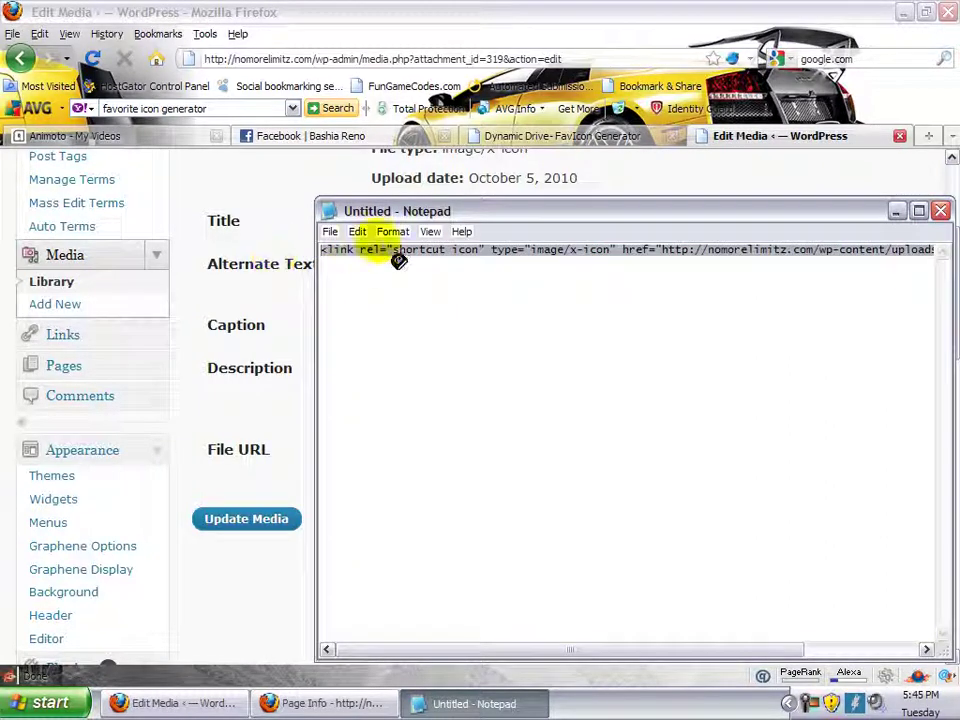
right_click(428, 257)
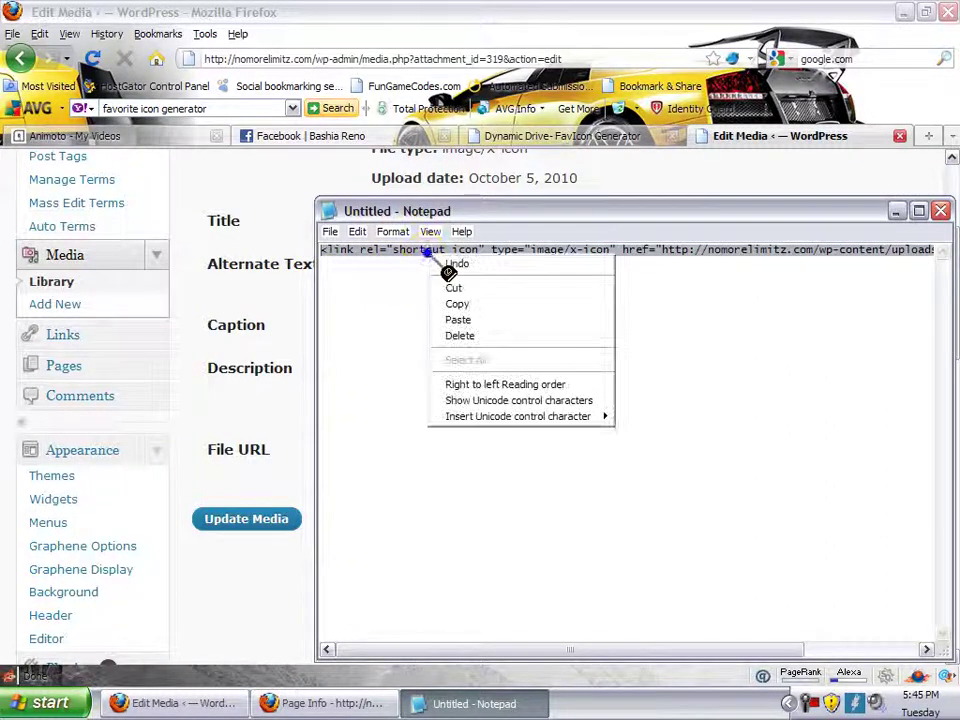
click(467, 303)
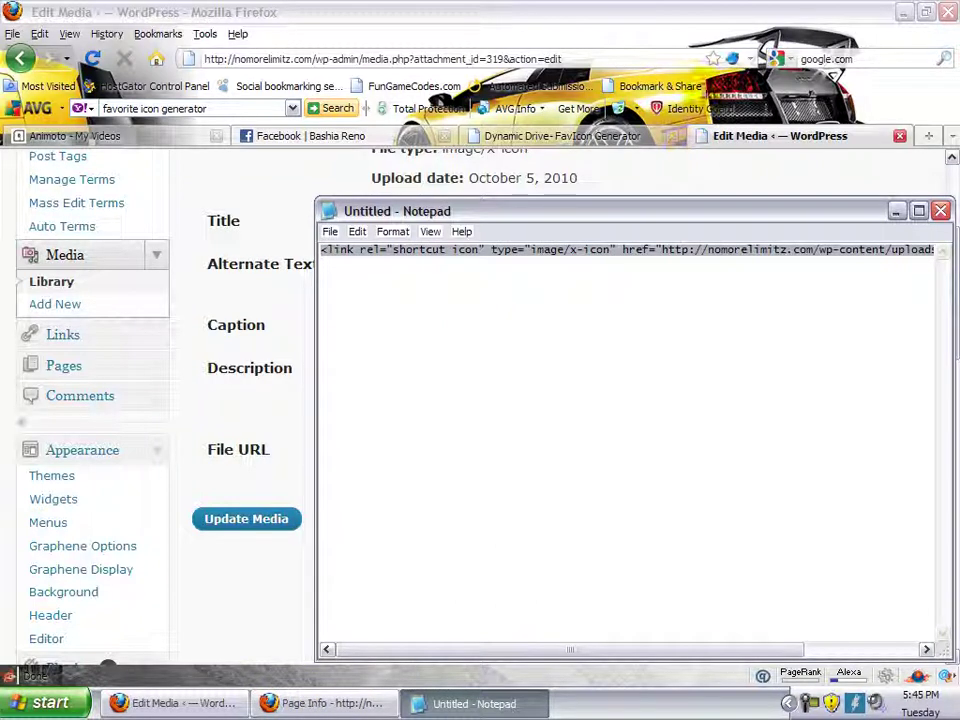
Step: Return to the WordPress admin in Firefox and open the Graphene theme's Header template (header.php) in the theme editor
click(686, 24)
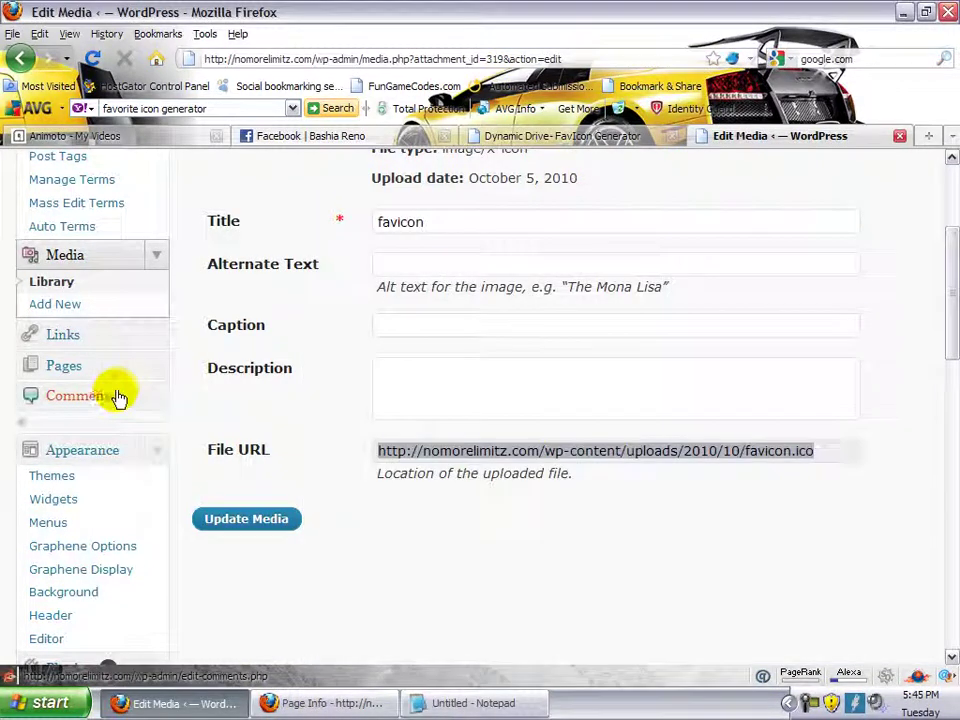
scroll(95, 430, down, 4)
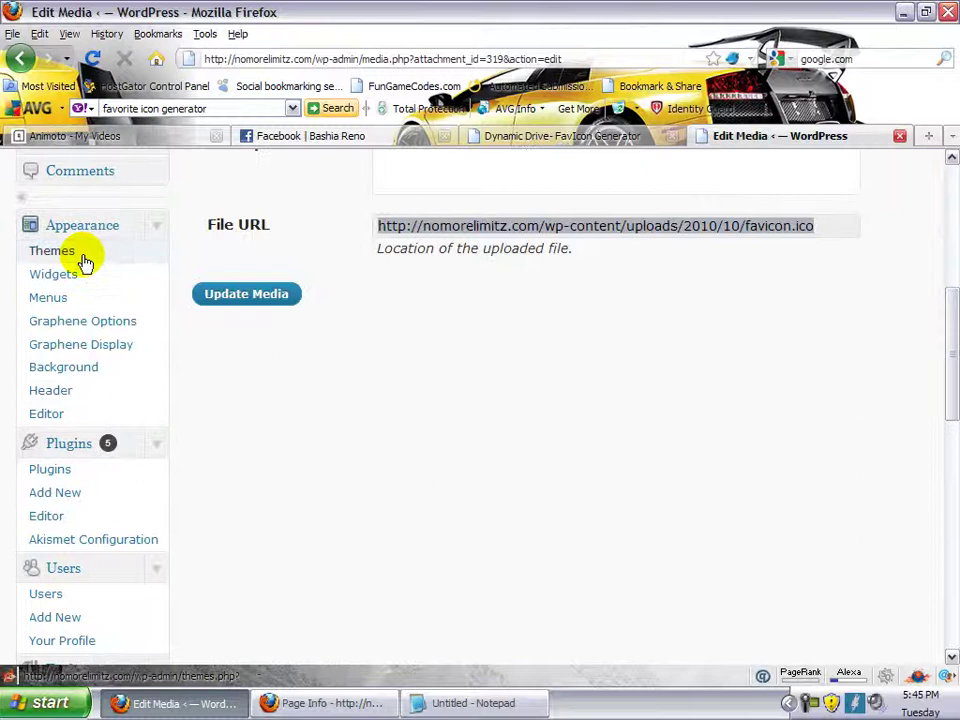
click(49, 417)
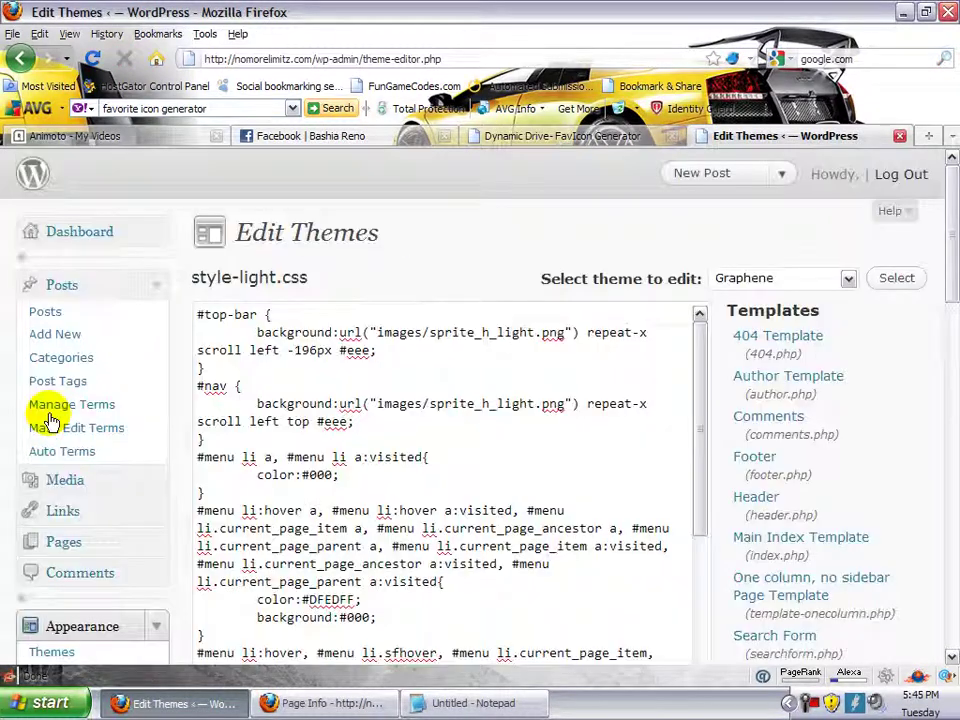
scroll(765, 437, down, 2)
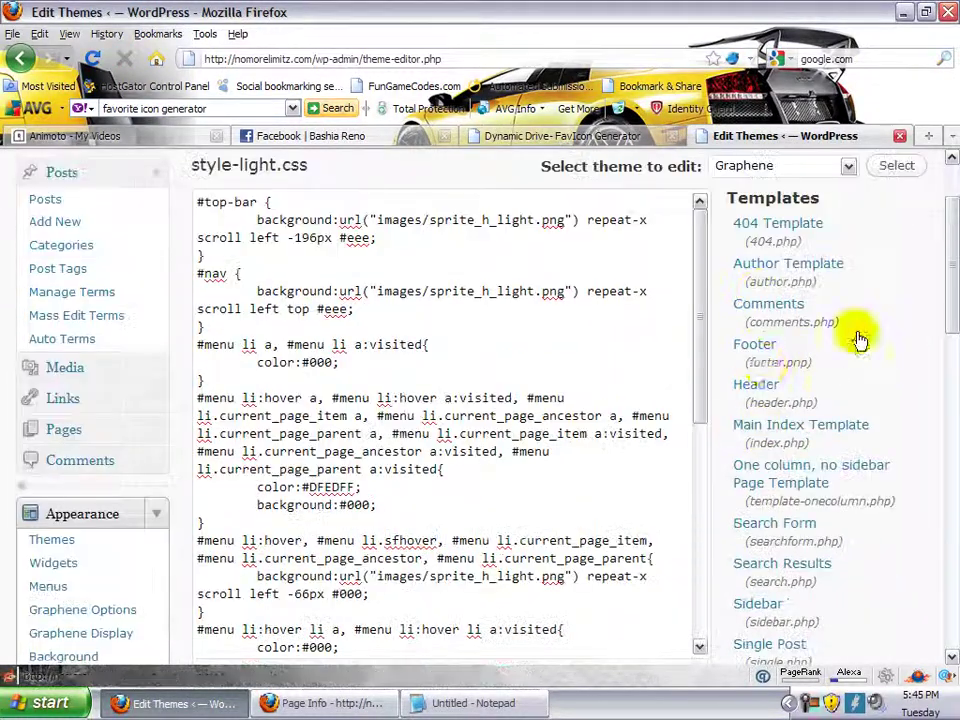
click(757, 393)
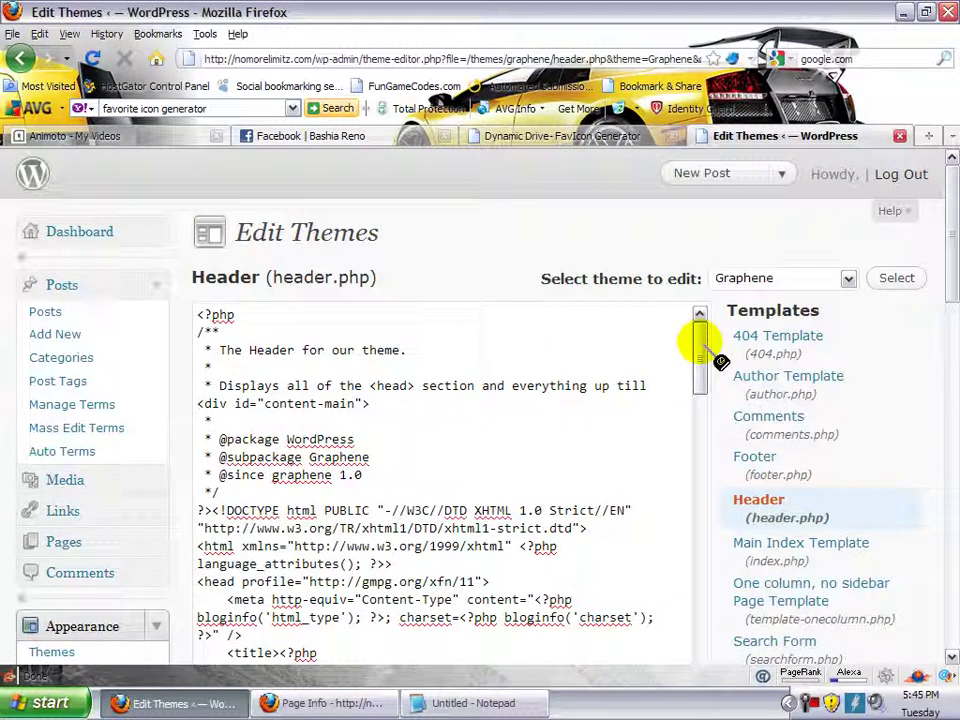
Step: Find the closing </head> tag in header.php and examine the shortcut icon link code directly above it
drag(697, 345, 694, 372)
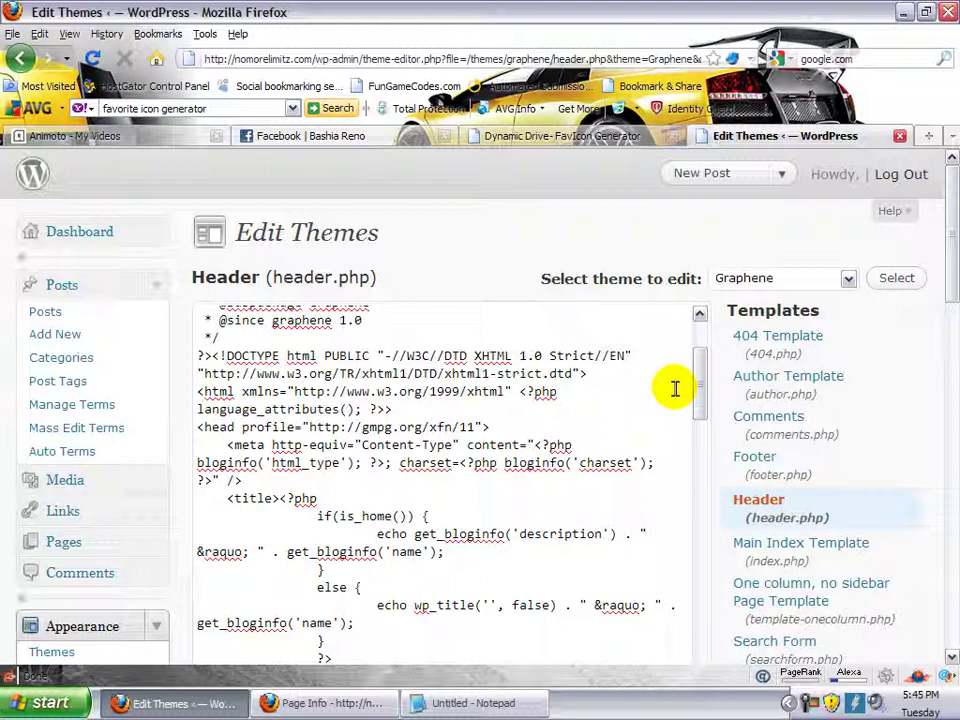
scroll(676, 397, up, 1)
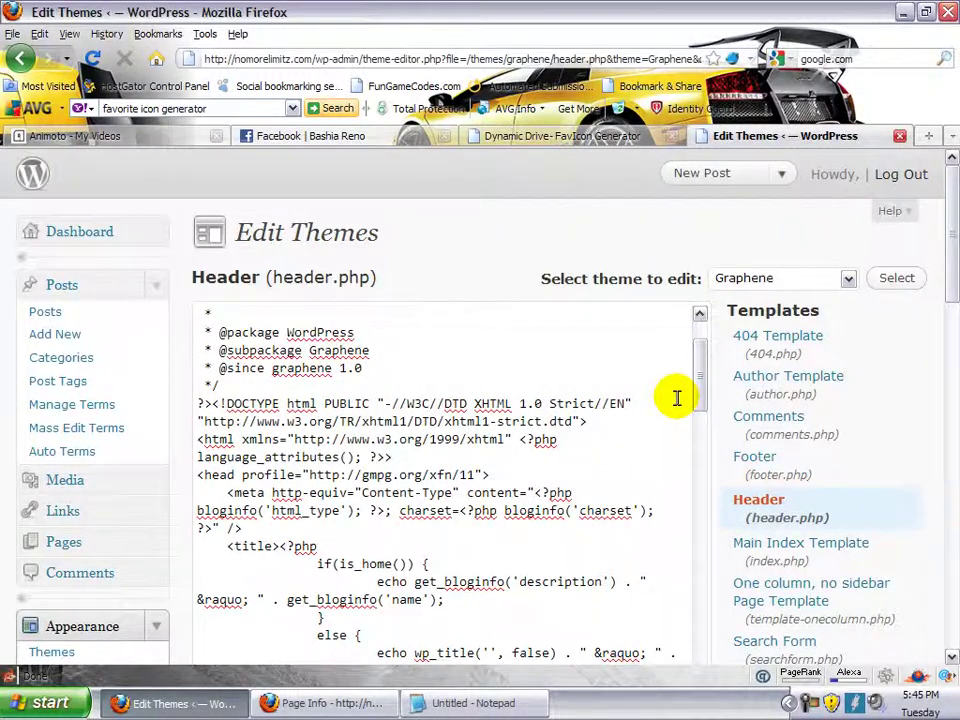
scroll(676, 397, down, 5)
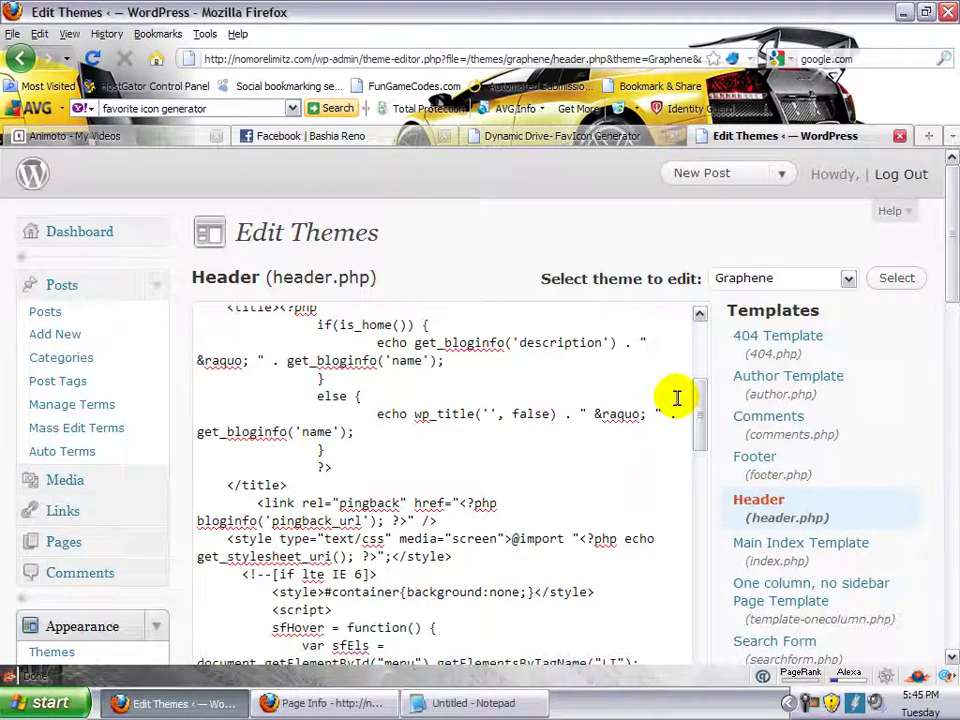
scroll(676, 397, down, 5)
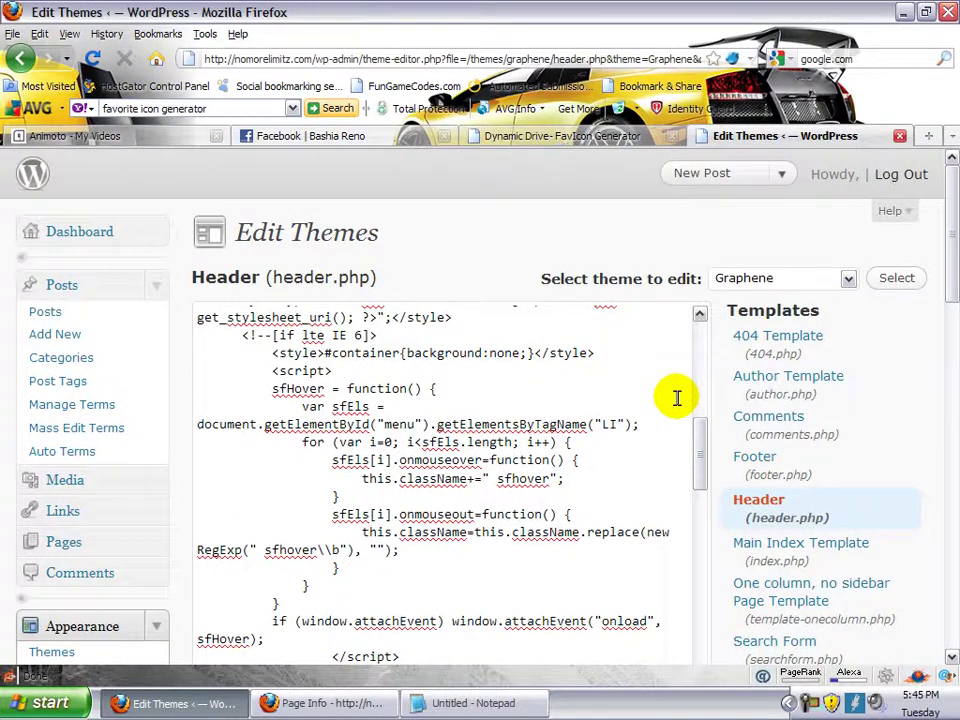
scroll(676, 397, down, 5)
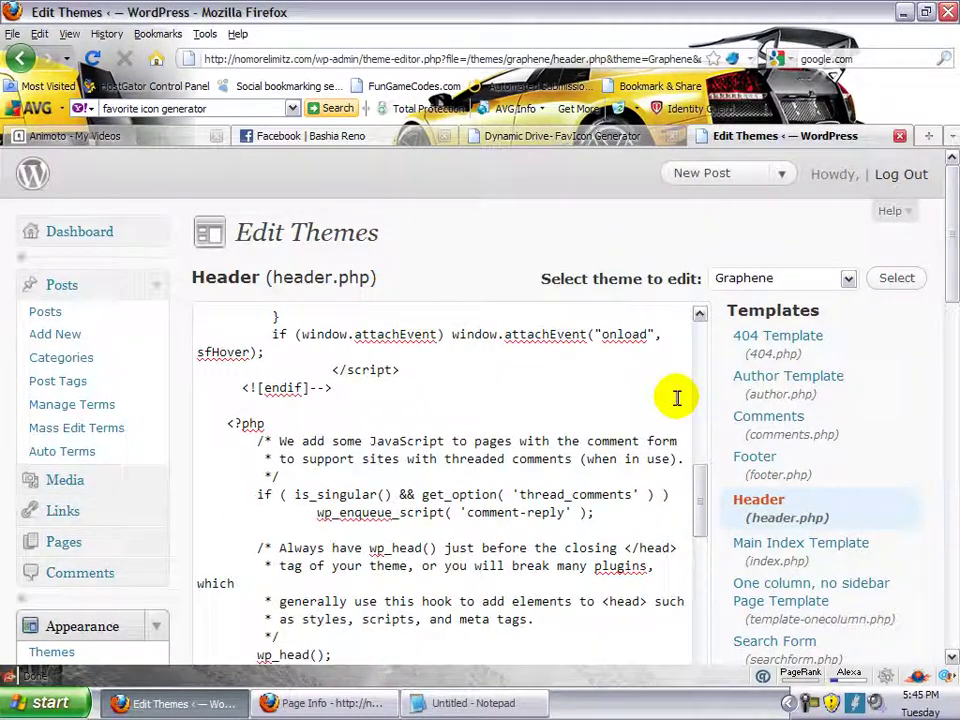
scroll(676, 397, down, 1)
drag(700, 478, 701, 488)
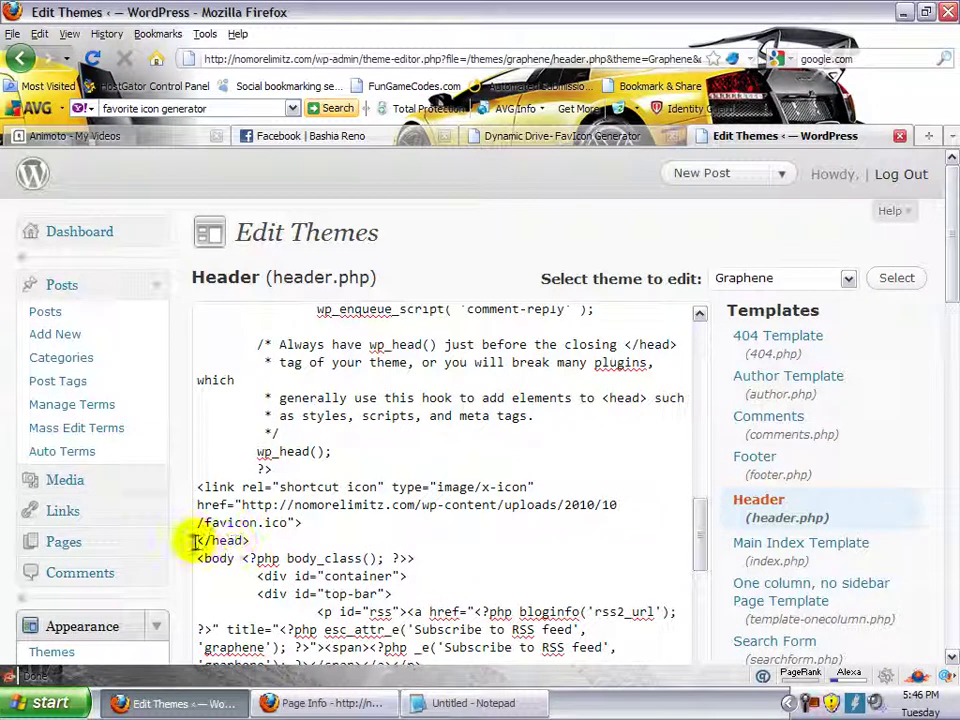
drag(196, 540, 255, 543)
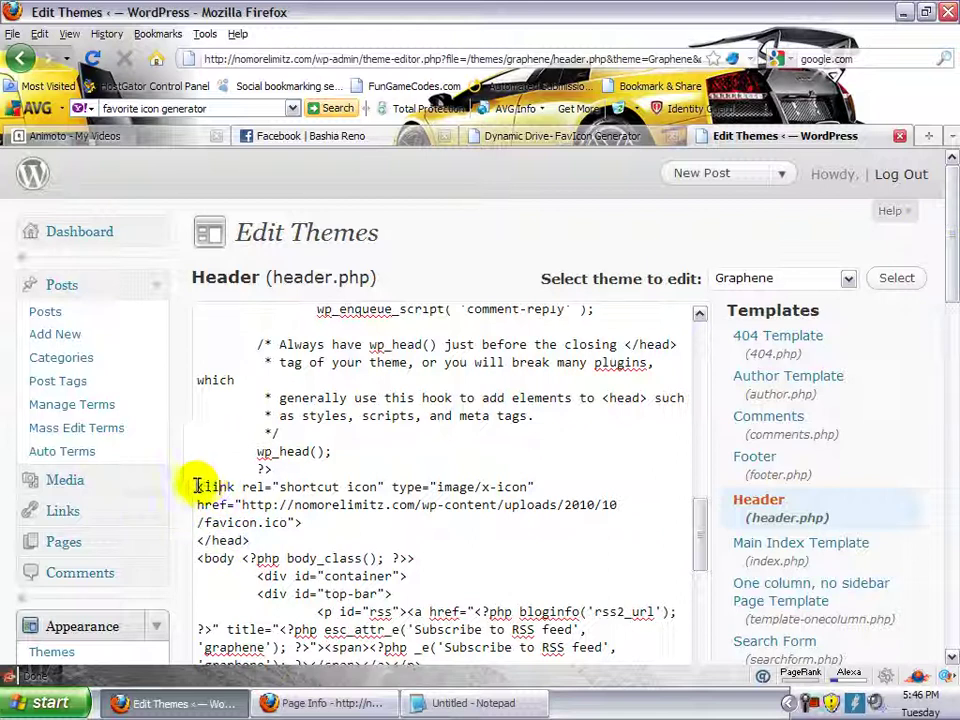
drag(197, 487, 336, 531)
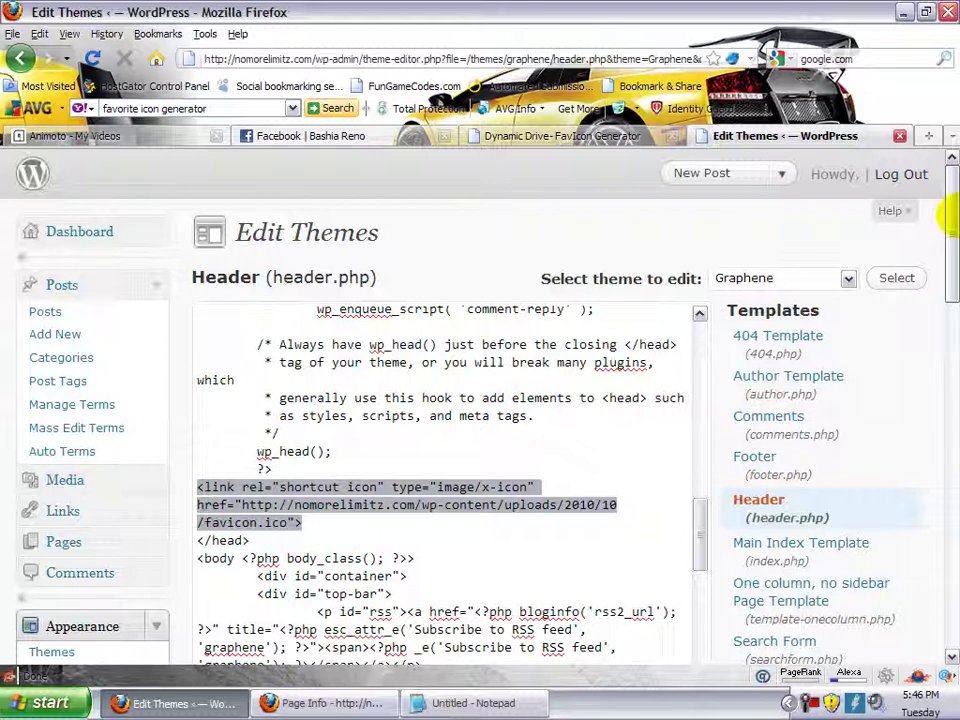
Step: Save the header.php template by updating the file
scroll(950, 200, down, 3)
scroll(480, 400, down, 4)
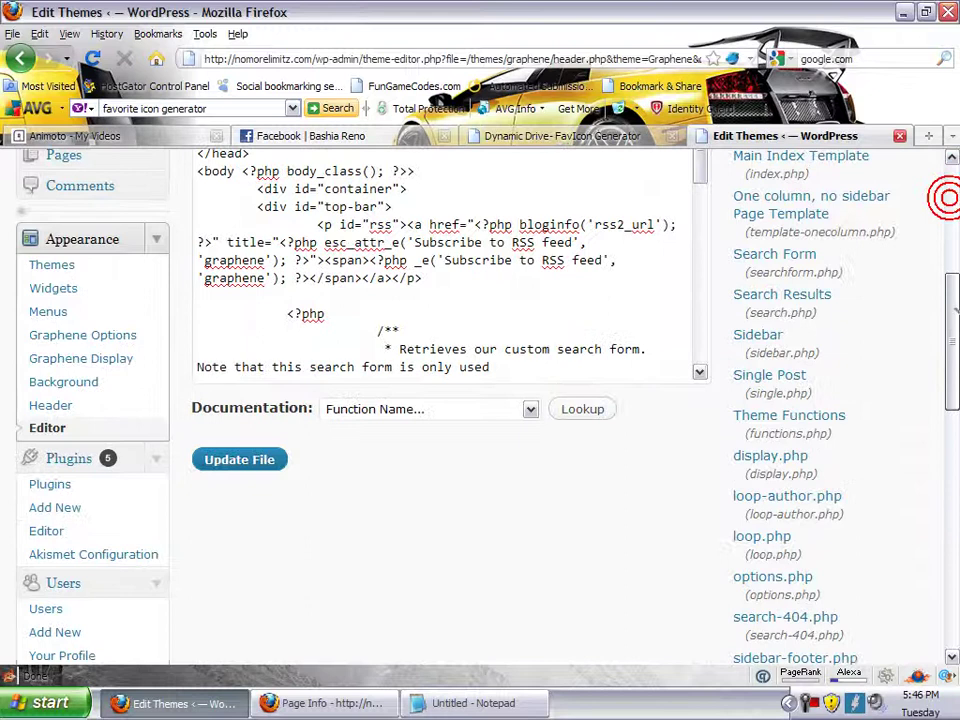
click(250, 460)
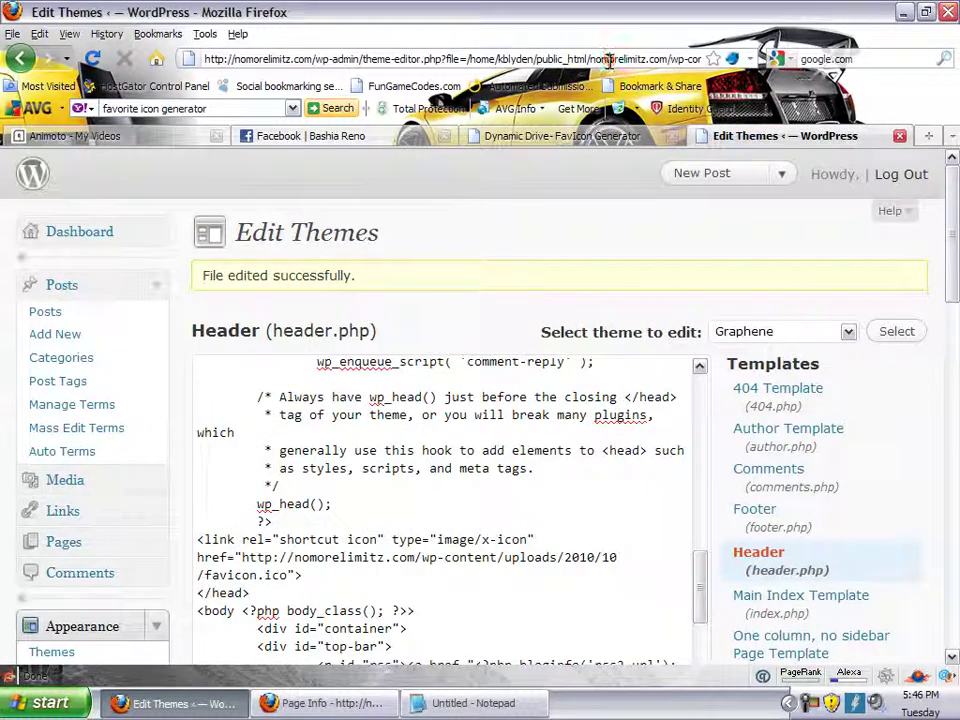
Step: Load the live site nomorelimitz.com in the WordPress tab to check its favicon
click(540, 135)
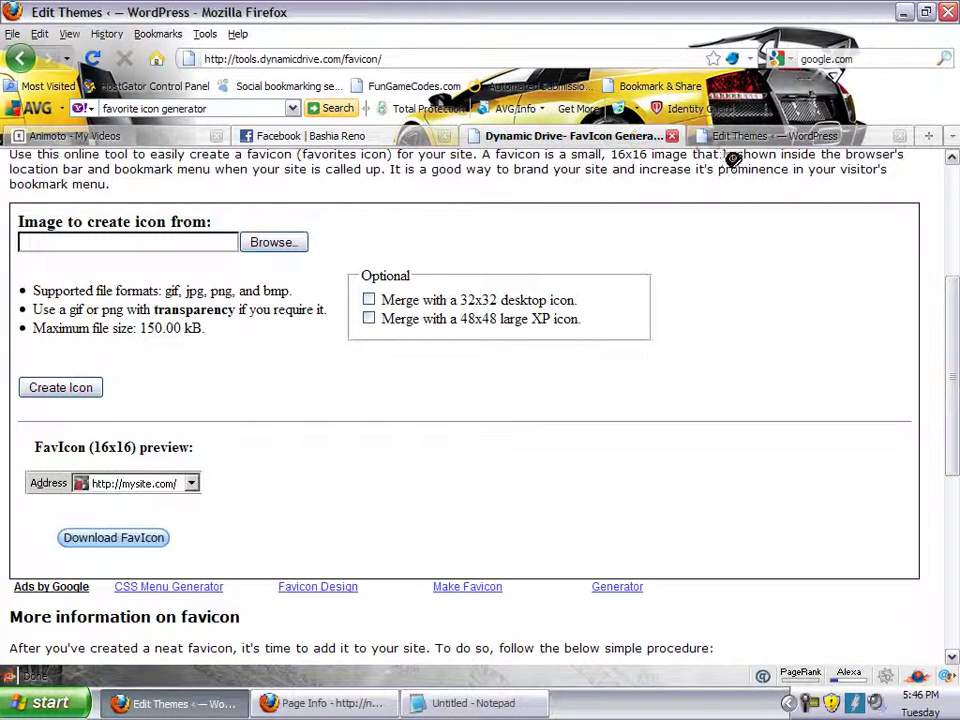
click(735, 136)
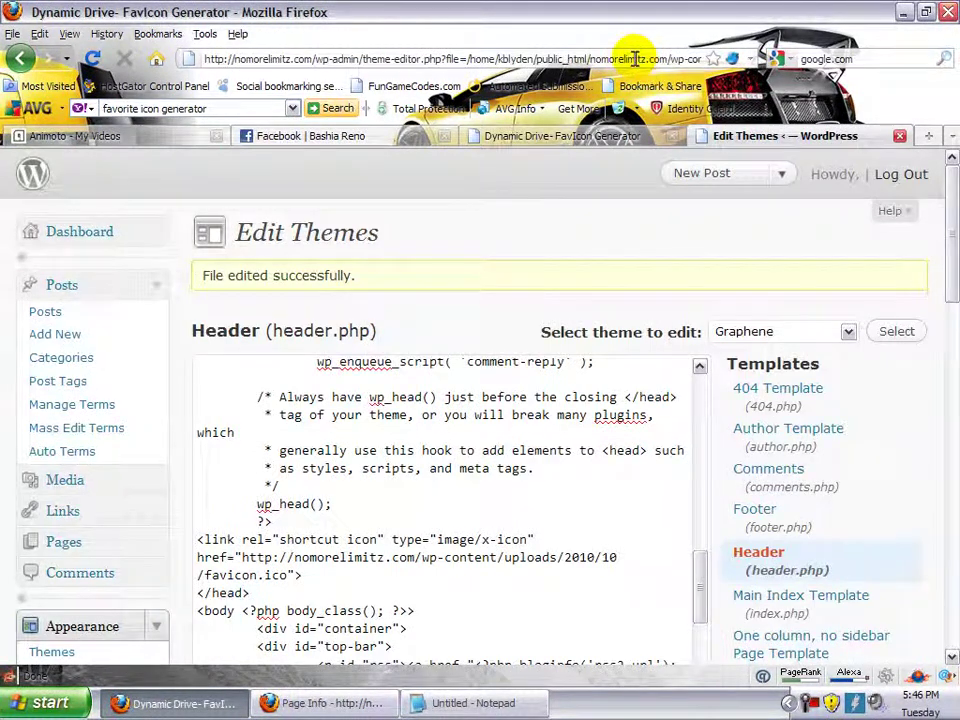
click(636, 58)
text(nomorelimitz)
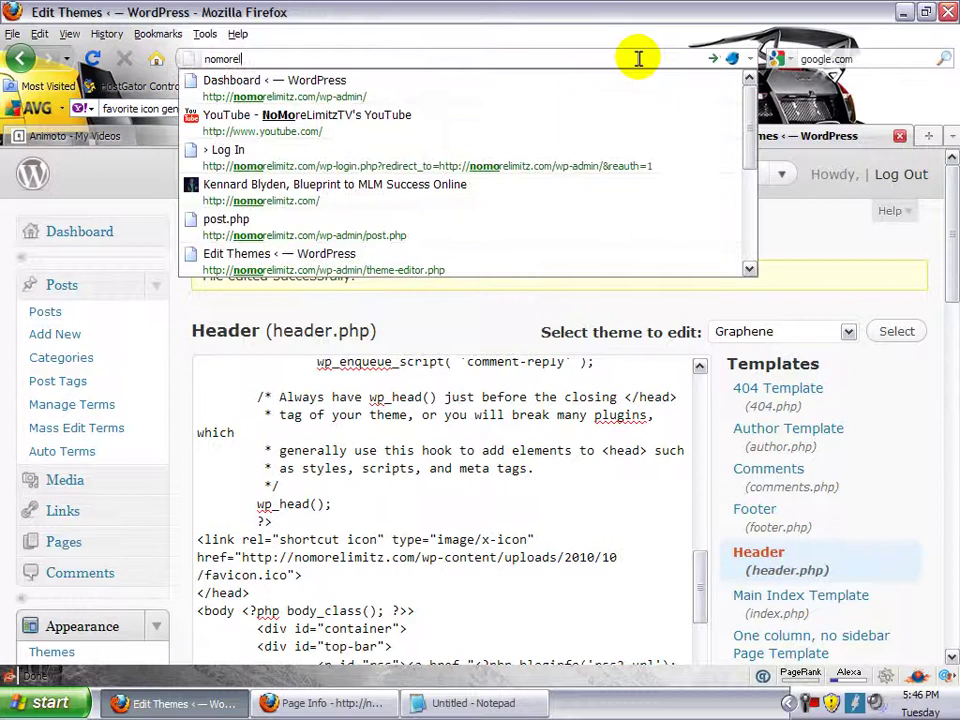
text(.com)
key(Return)
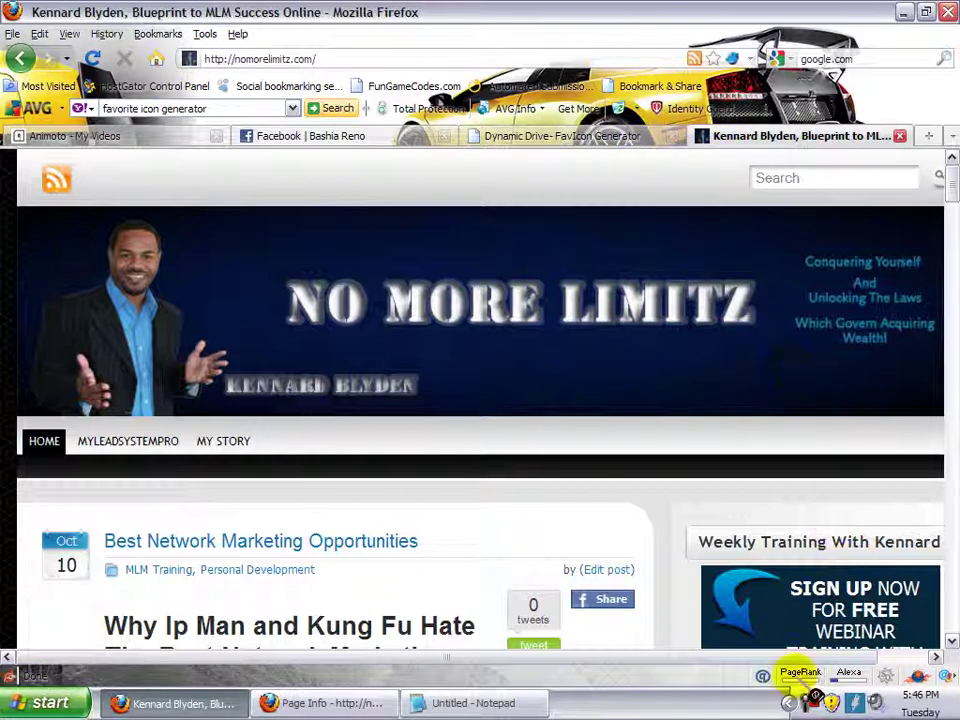
right_click(829, 704)
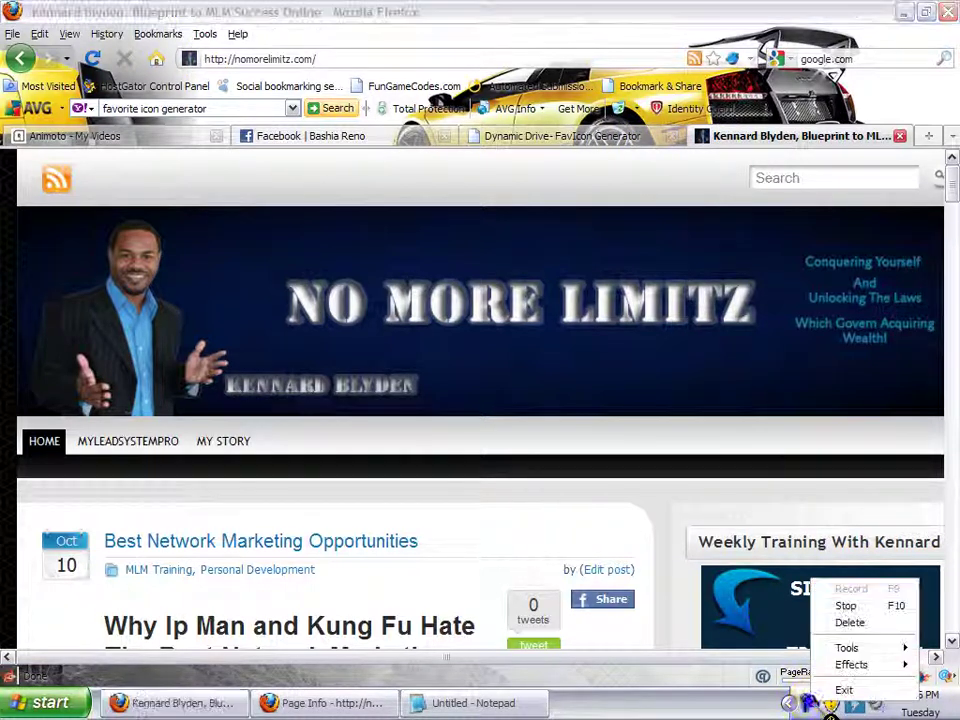